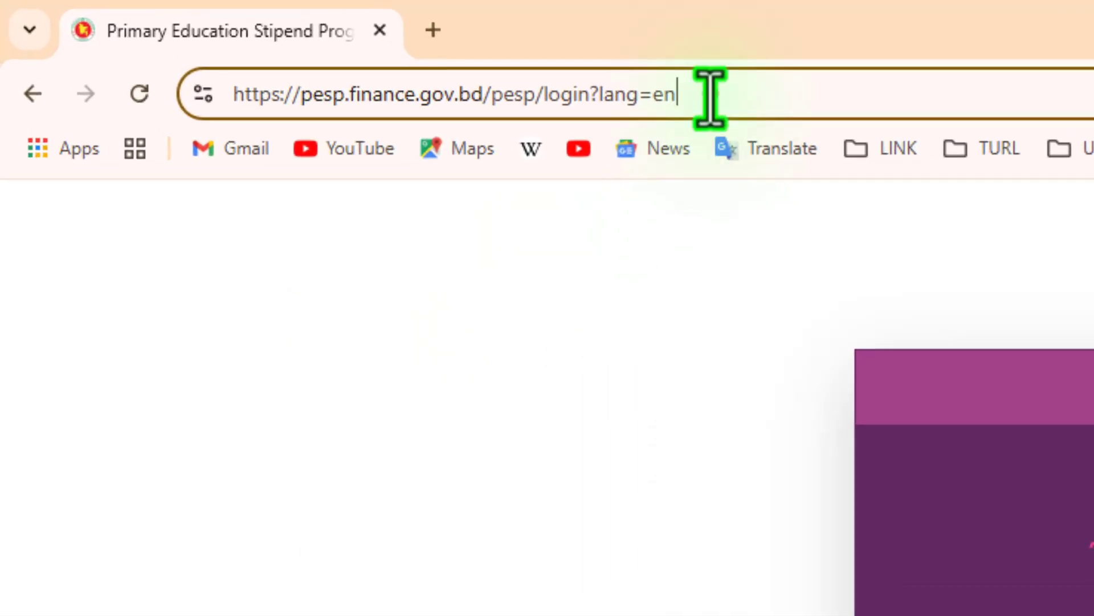
Switch the PESP MIS login page at pesp.finance.gov.bd from English to Bangla.
{"action": "left_click", "coordinate": [274, 36]}
{"action": "left_click_drag", "start_coordinate": [711, 98], "coordinate": [198, 105]}
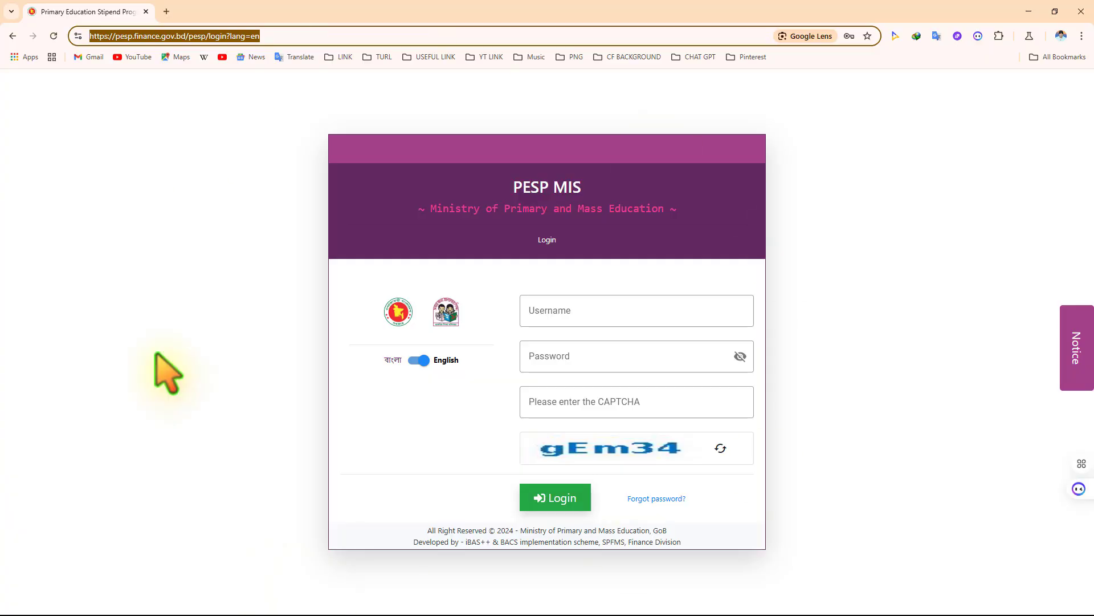
{"action": "left_click", "coordinate": [283, 231]}
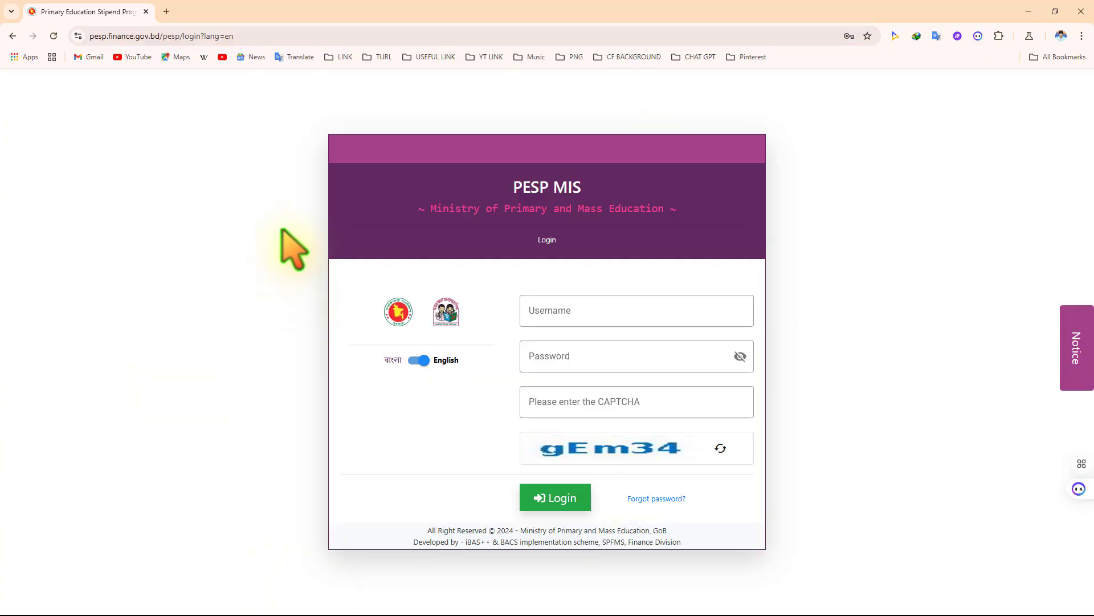
{"action": "left_click", "coordinate": [414, 360]}
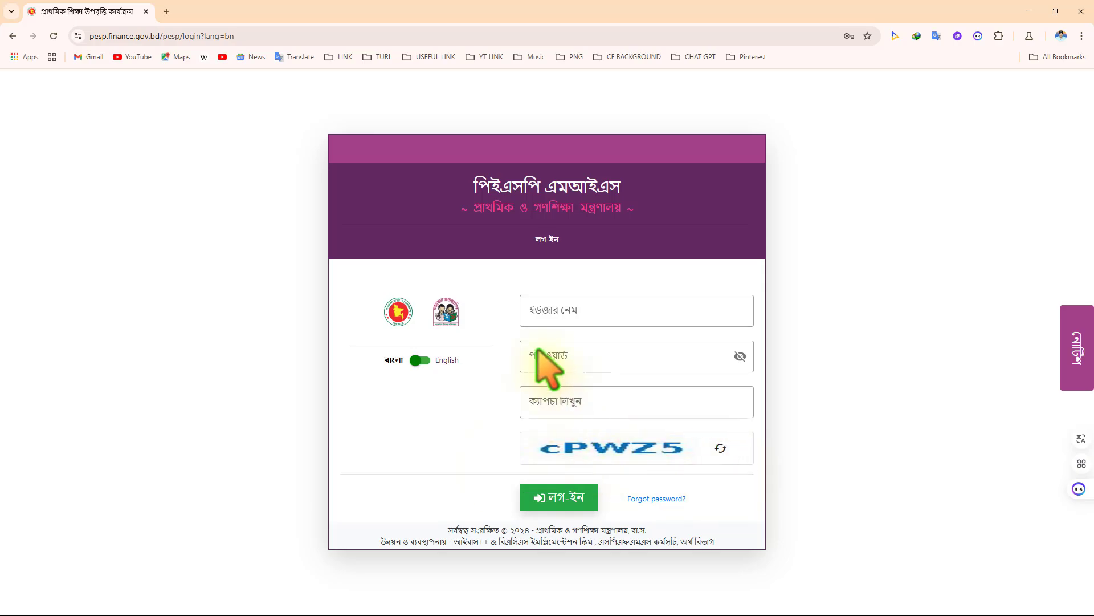
Log in with the saved account username and password, refreshing the CAPTCHA.
{"action": "left_click", "coordinate": [572, 312]}
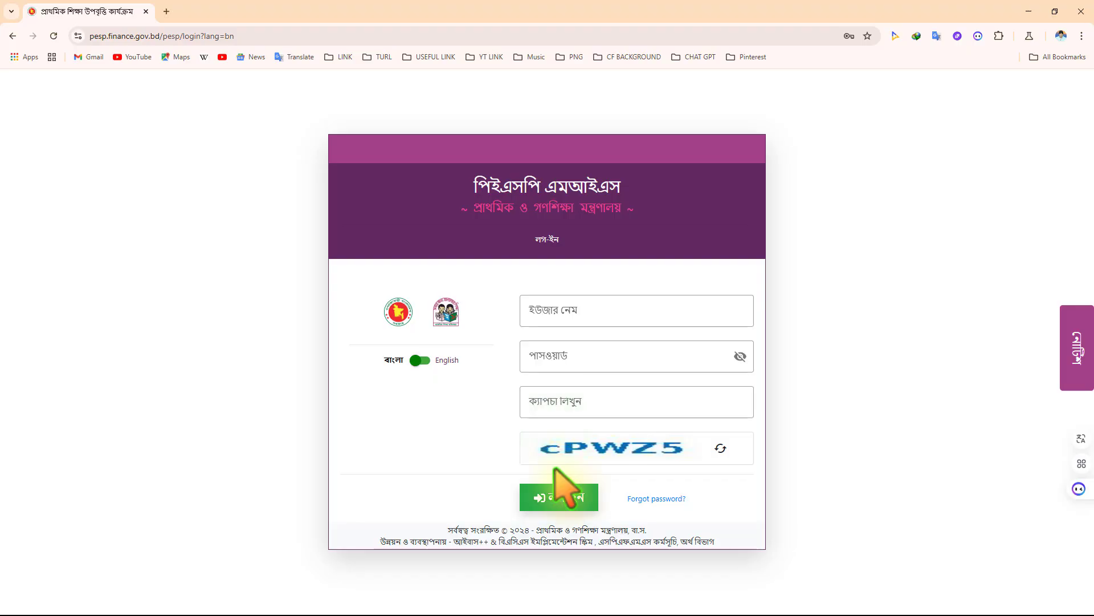
{"action": "left_click", "coordinate": [616, 312]}
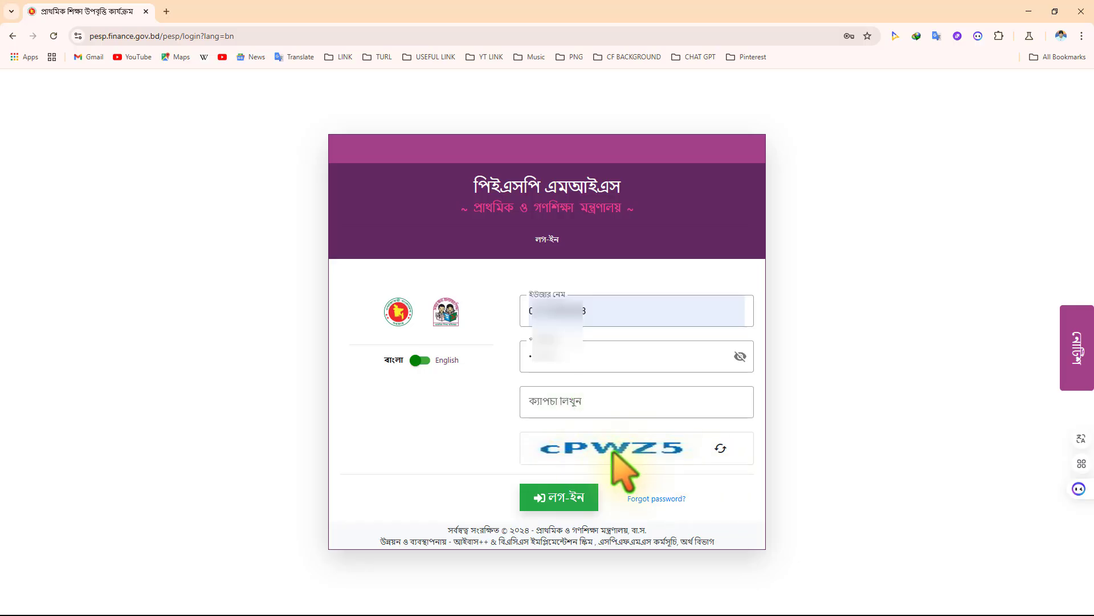
{"action": "left_click", "coordinate": [719, 449]}
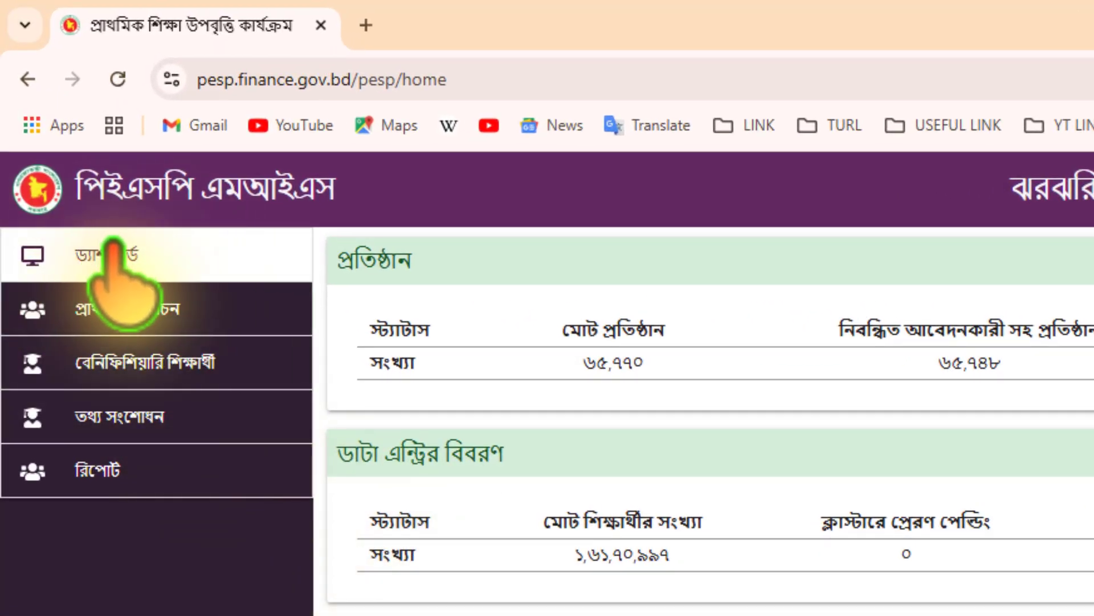
Open the first student's record for an info update from the তথ্য সংশোধন (যাচাইকরণ) list.
{"action": "left_click", "coordinate": [144, 308]}
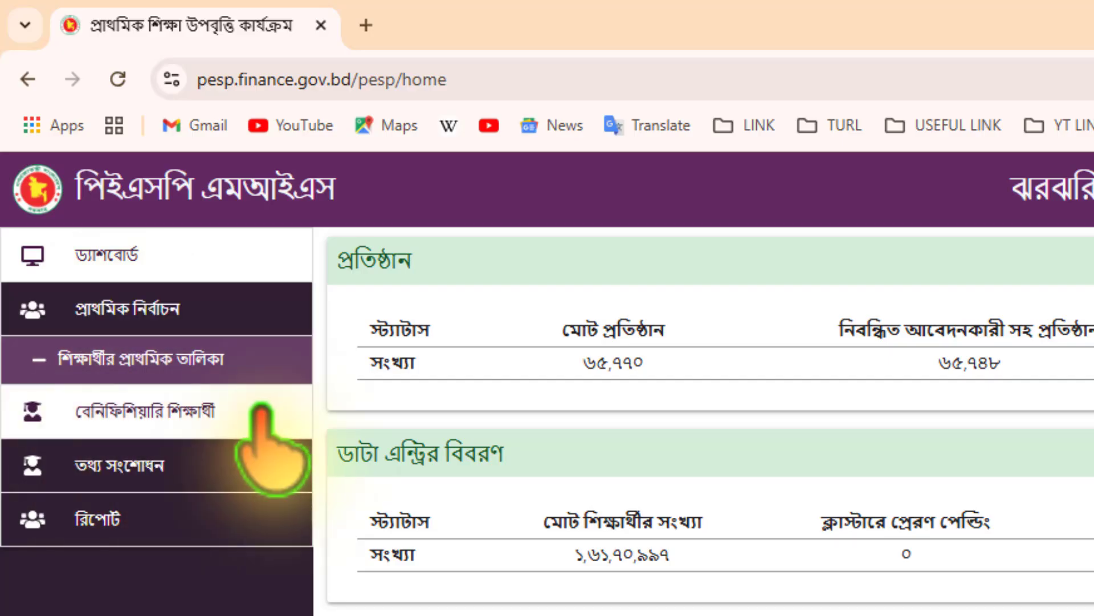
{"action": "left_click", "coordinate": [111, 463]}
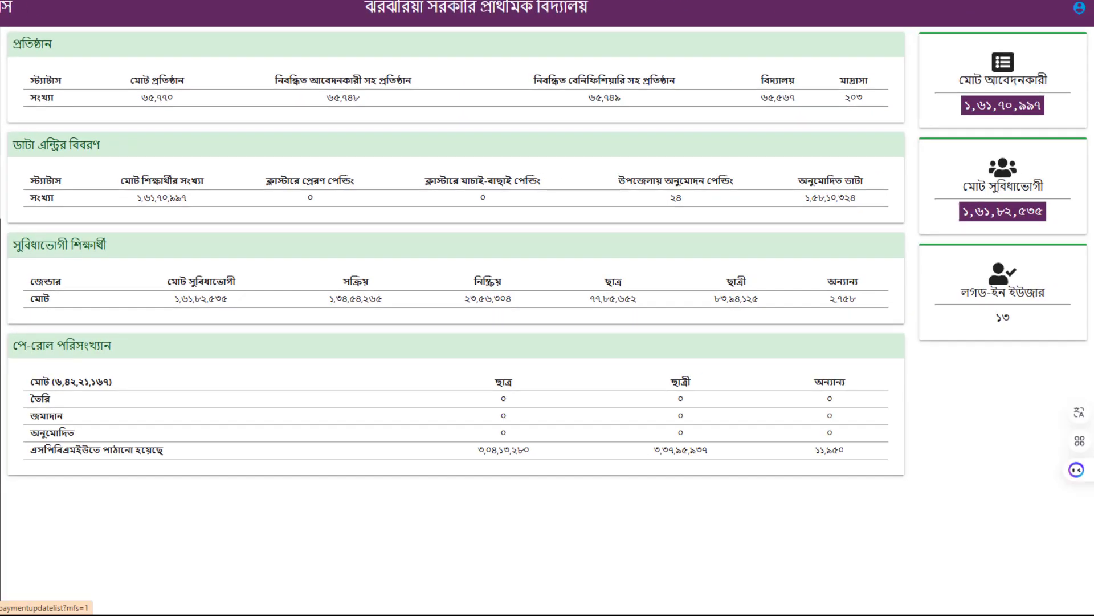
{"action": "left_click", "coordinate": [178, 463]}
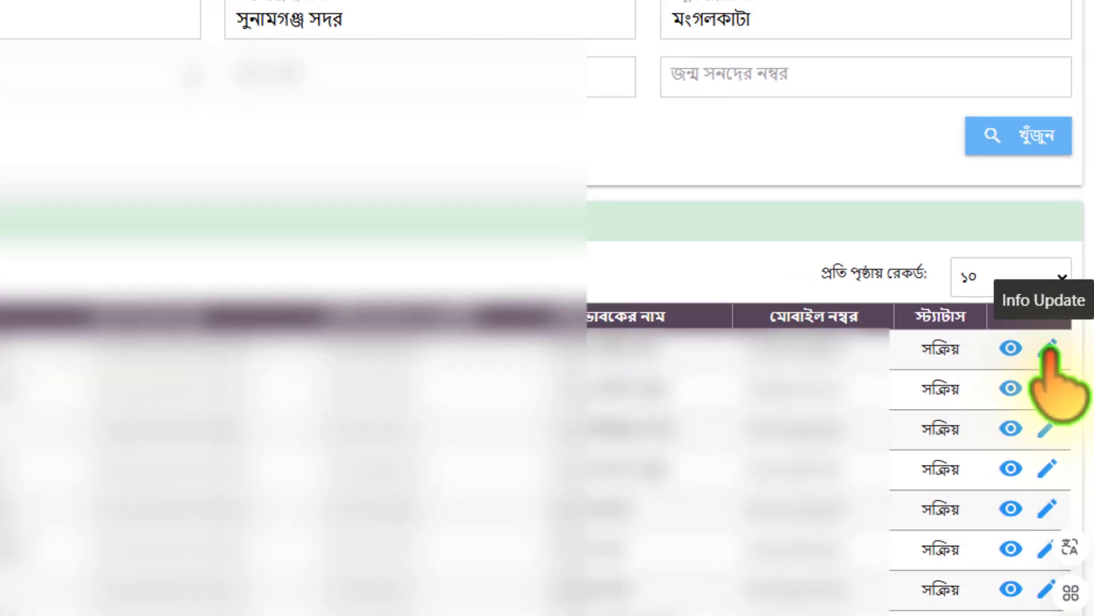
{"action": "left_click", "coordinate": [1049, 349]}
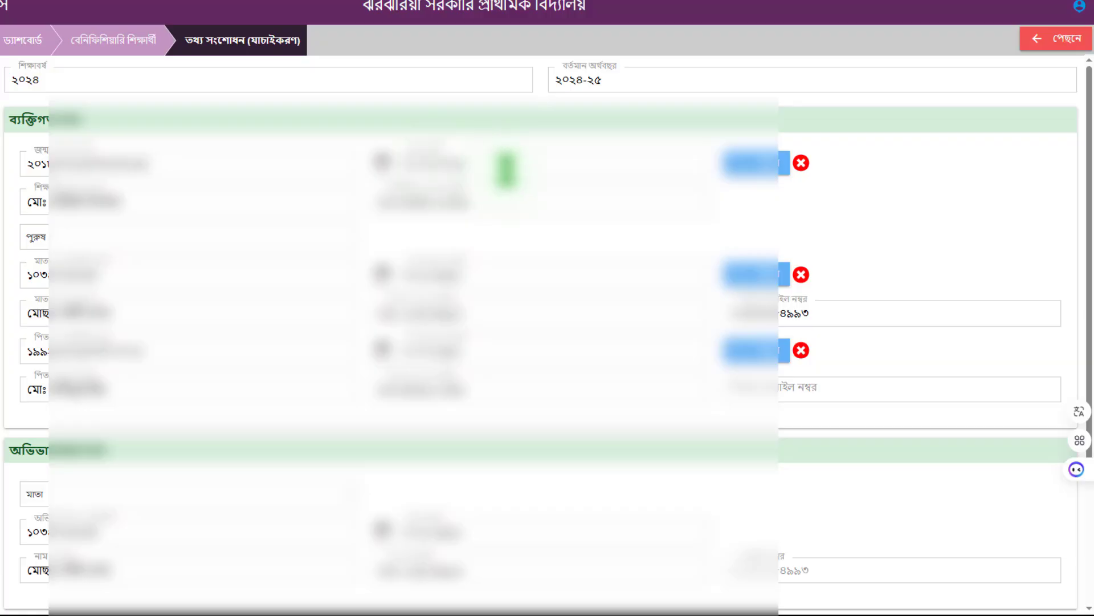
Verify the student's birth registration number and date of birth in the personal information section.
{"action": "left_click", "coordinate": [506, 169]}
{"action": "left_click", "coordinate": [459, 140]}
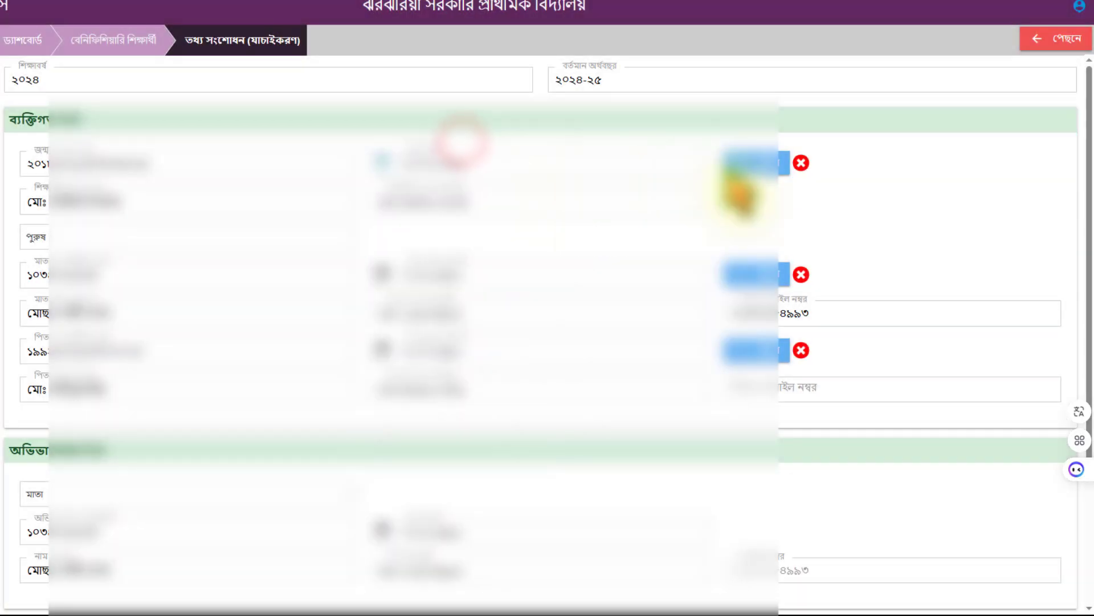
{"action": "left_click", "coordinate": [753, 172]}
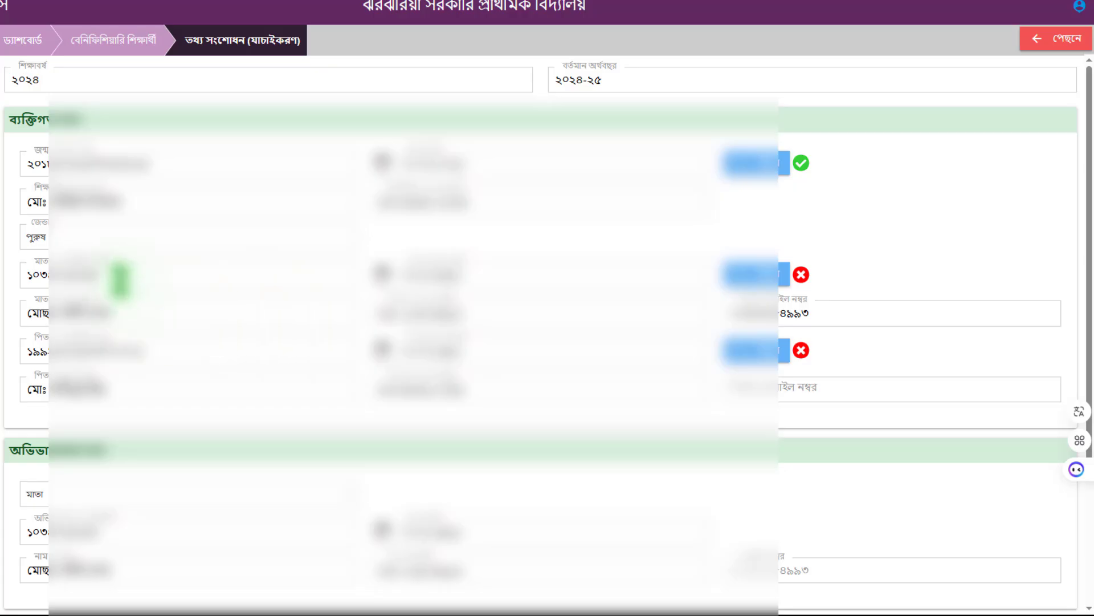
Try to verify the mother's NID number and date of birth.
{"action": "left_click", "coordinate": [116, 277]}
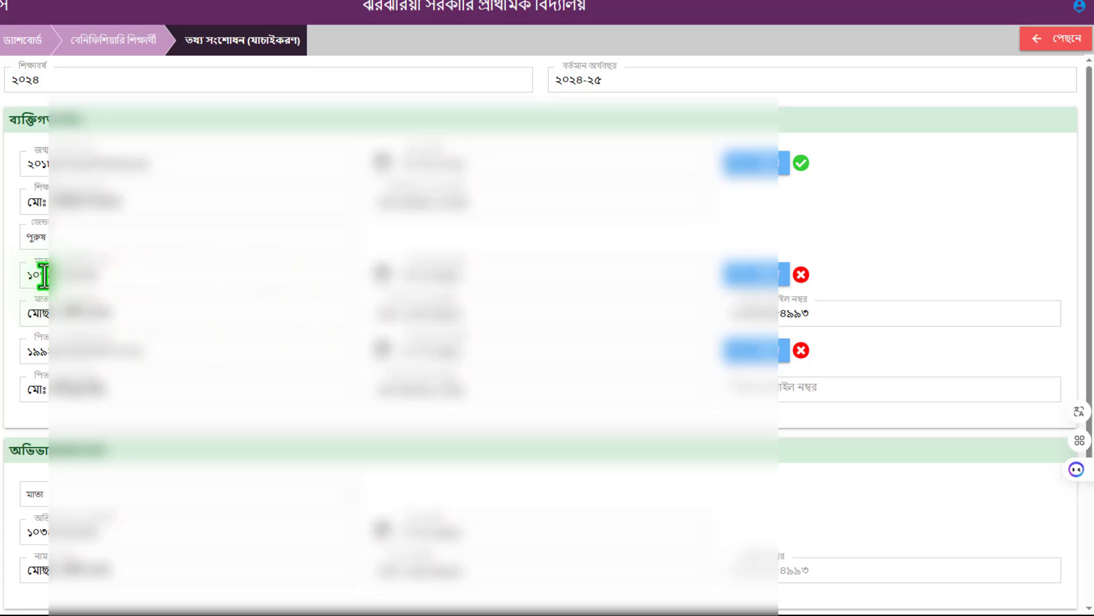
{"action": "left_click", "coordinate": [516, 273]}
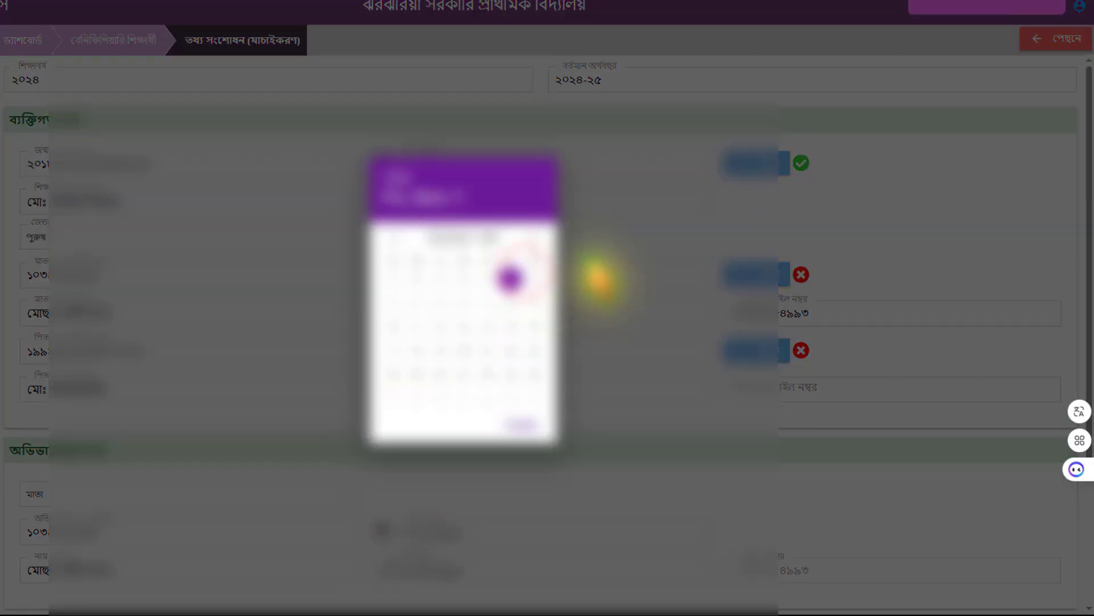
{"action": "left_click", "coordinate": [595, 276]}
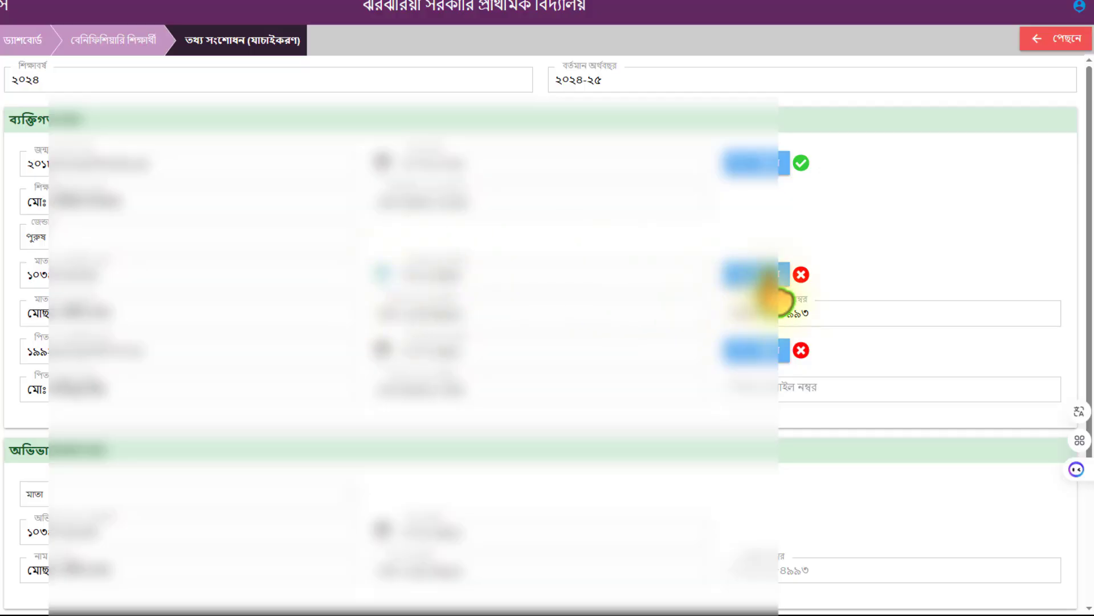
{"action": "left_click", "coordinate": [768, 271]}
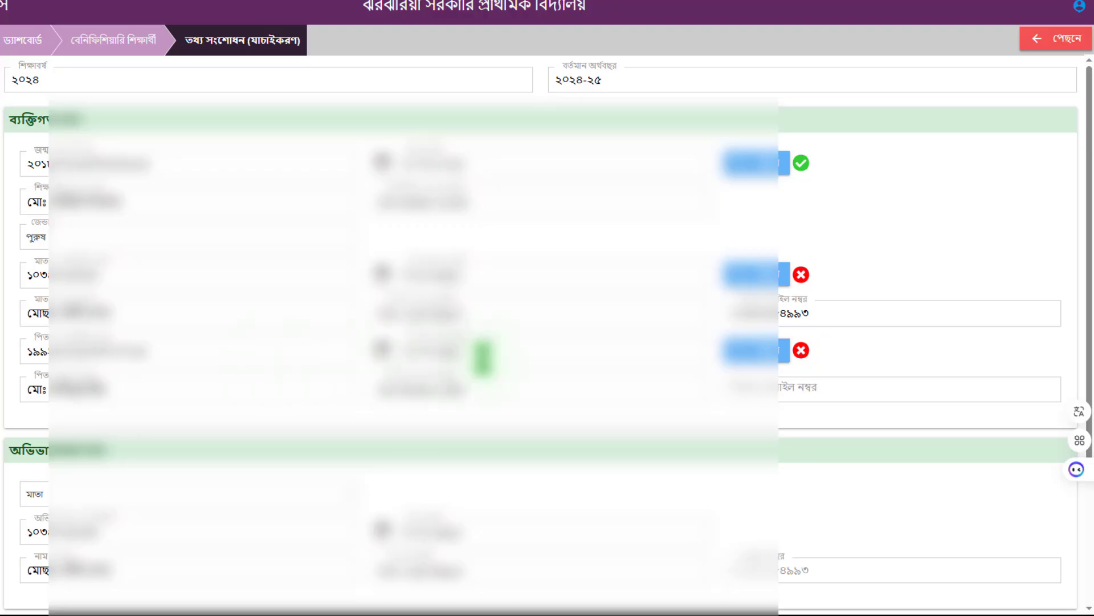
Verify the father's NID number and date of birth.
{"action": "left_click", "coordinate": [483, 356]}
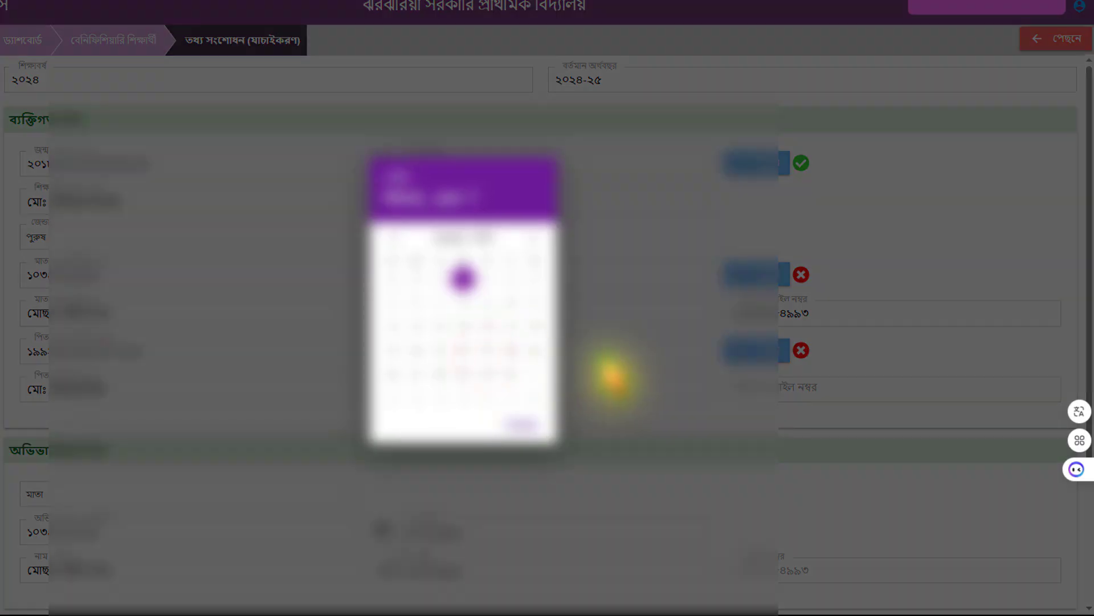
{"action": "left_click", "coordinate": [602, 356]}
{"action": "left_click", "coordinate": [770, 359]}
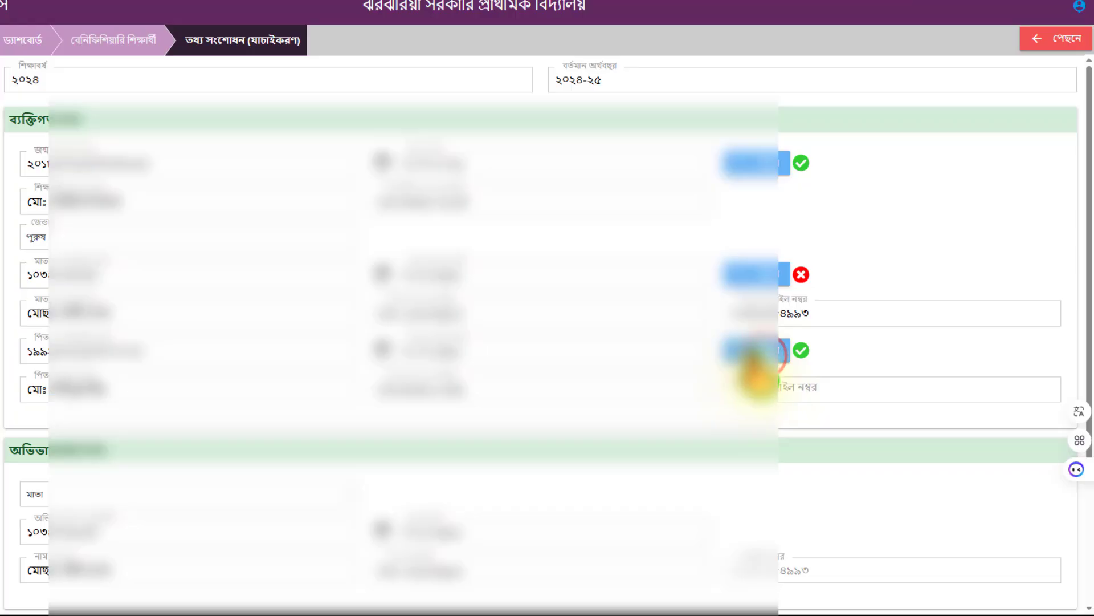
Select মাতা as the relationship in the guardian information section.
{"action": "scroll", "coordinate": [532, 381], "scroll_direction": "down", "scroll_amount": 3}
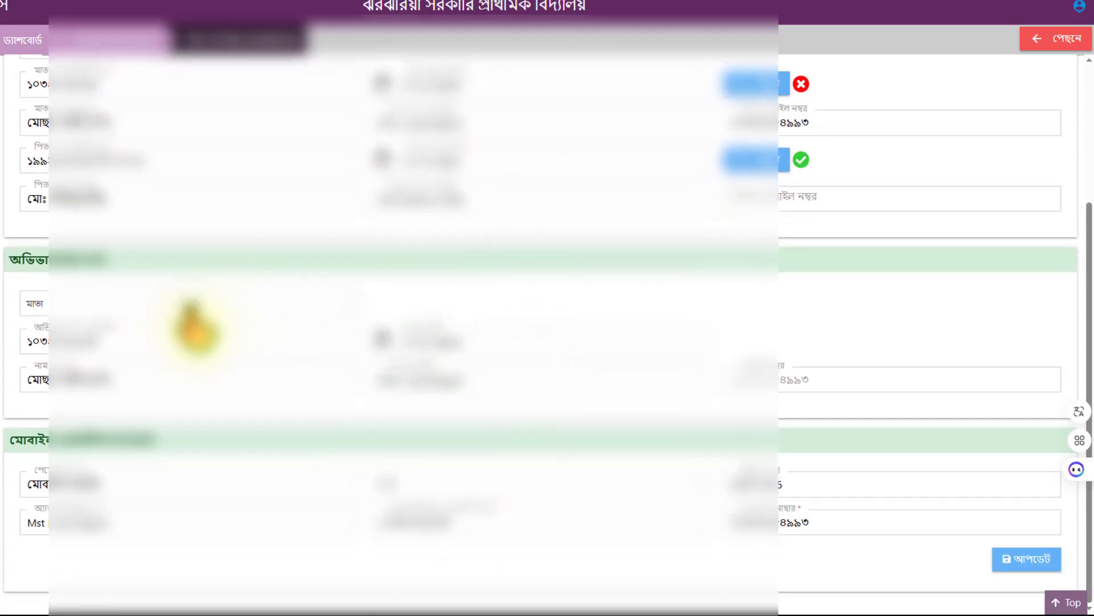
{"action": "left_click_drag", "start_coordinate": [7, 263], "coordinate": [130, 263]}
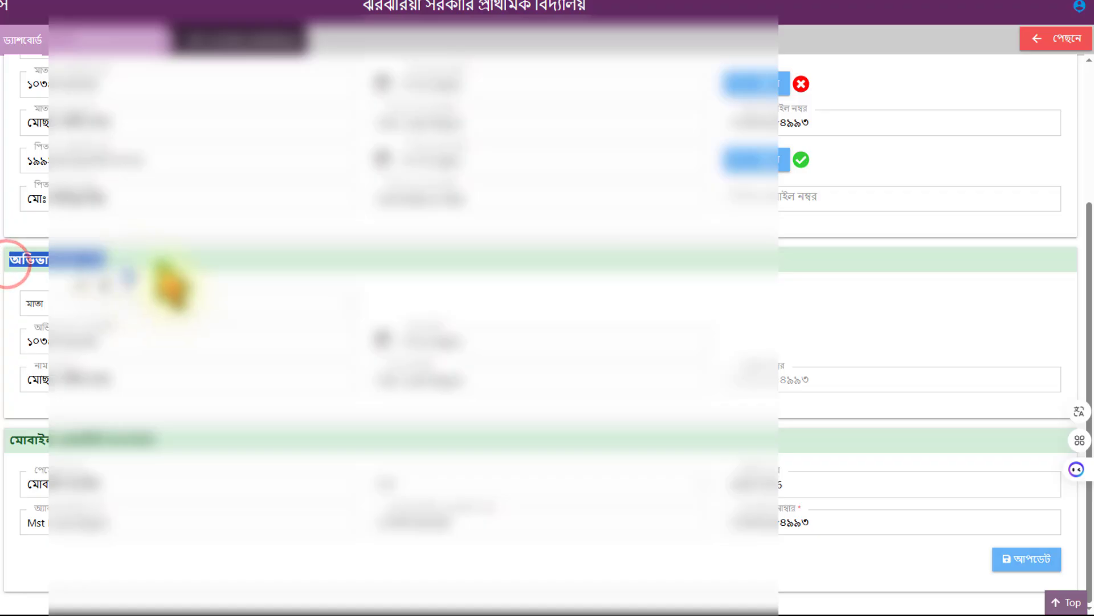
{"action": "left_click", "coordinate": [277, 254]}
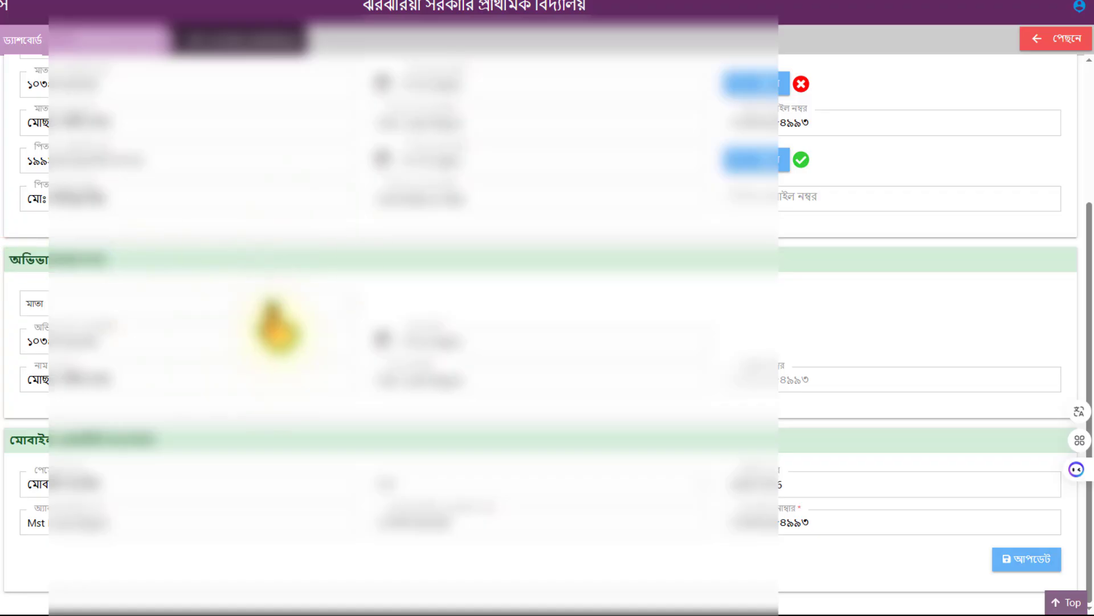
{"action": "left_click", "coordinate": [273, 302]}
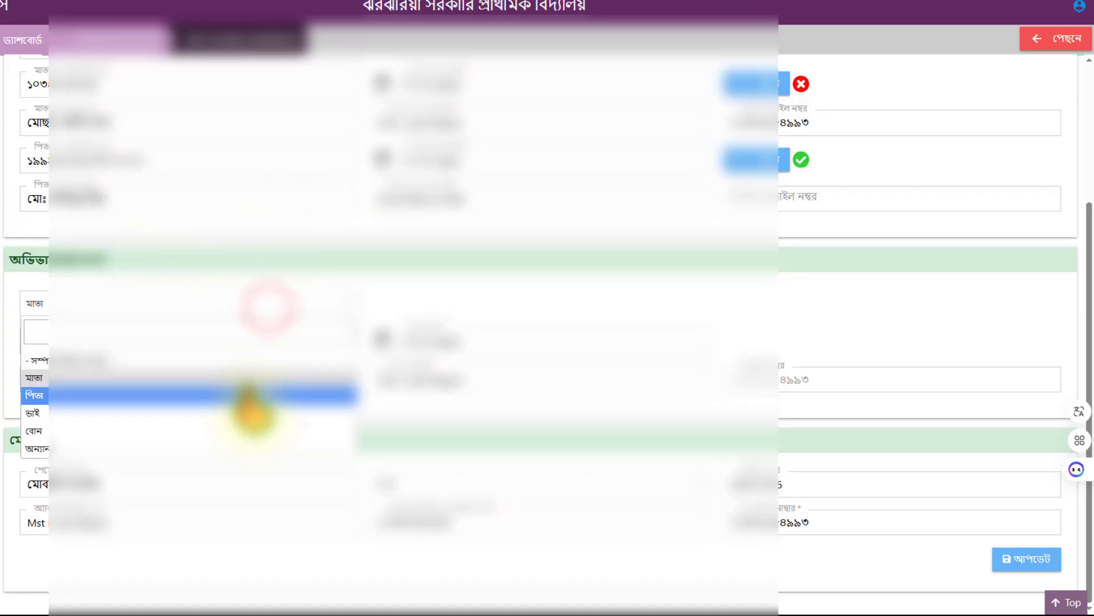
{"action": "left_click", "coordinate": [219, 378]}
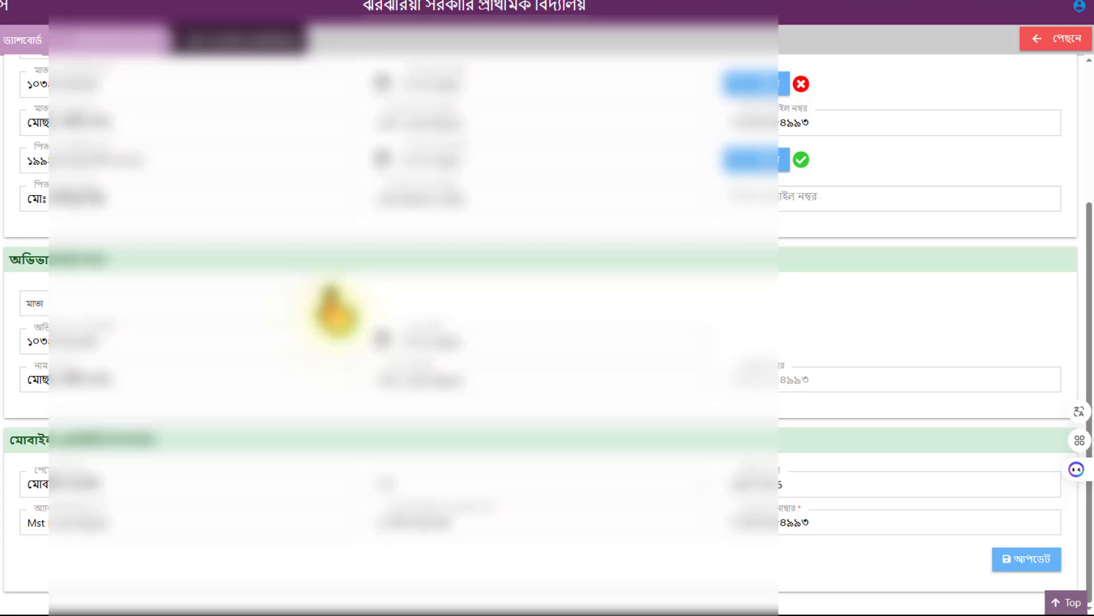
{"action": "left_click", "coordinate": [323, 311]}
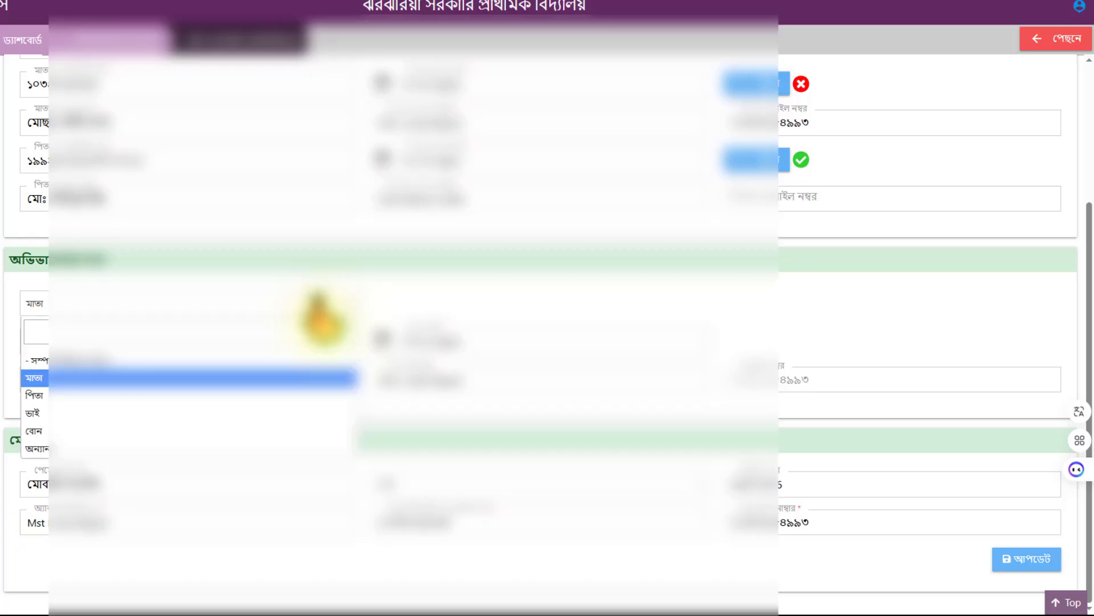
{"action": "key", "text": "Return"}
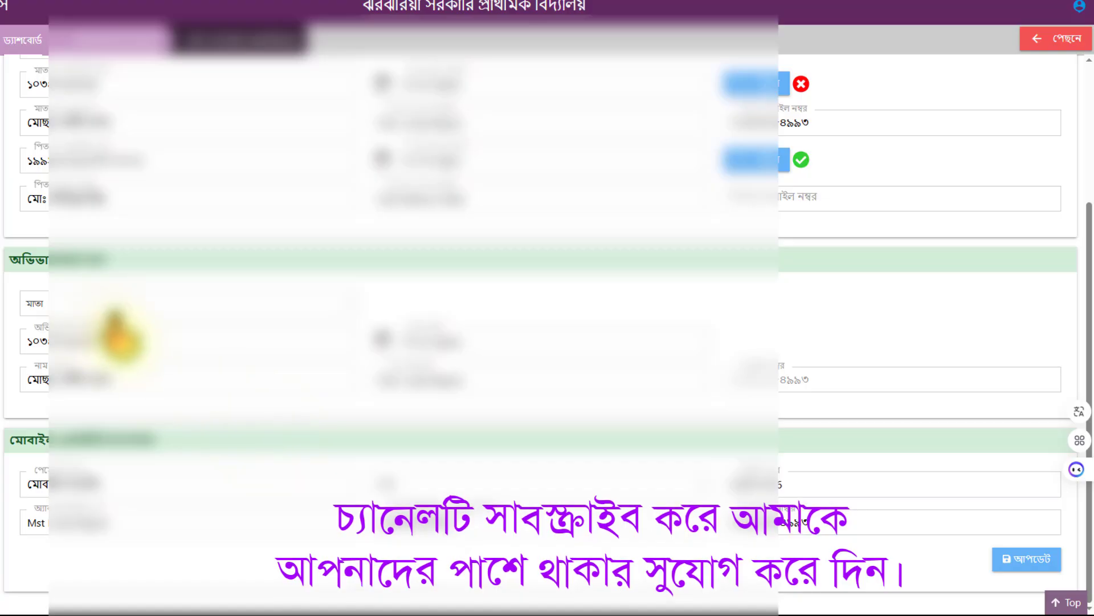
Check the guardian relationship and mobile banking options and try to submit the student's record update.
{"action": "left_click", "coordinate": [114, 305]}
{"action": "left_click", "coordinate": [113, 308]}
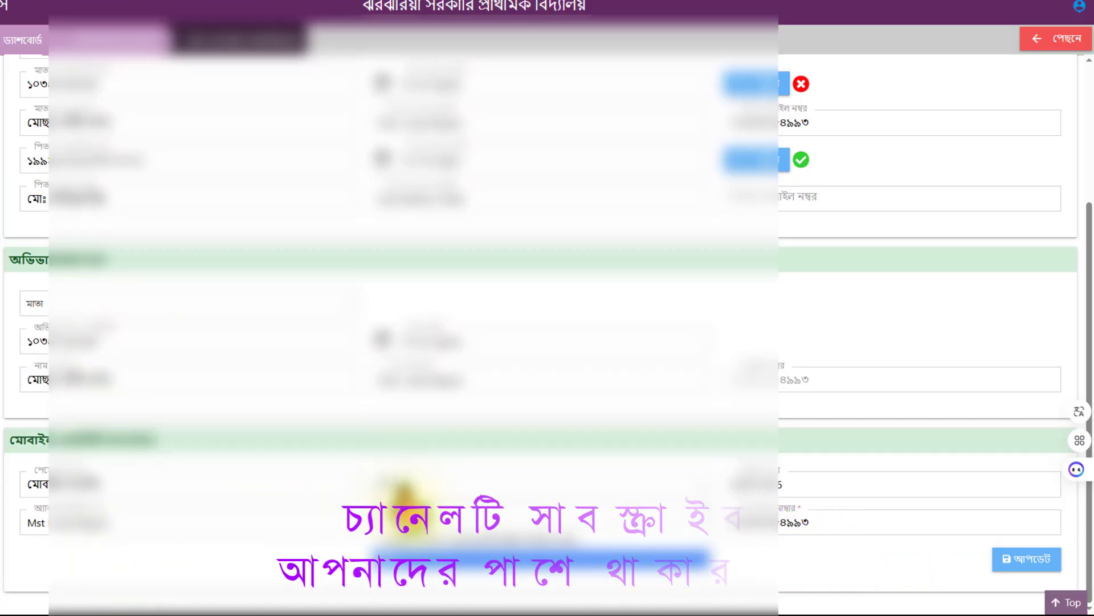
{"action": "left_click", "coordinate": [391, 553]}
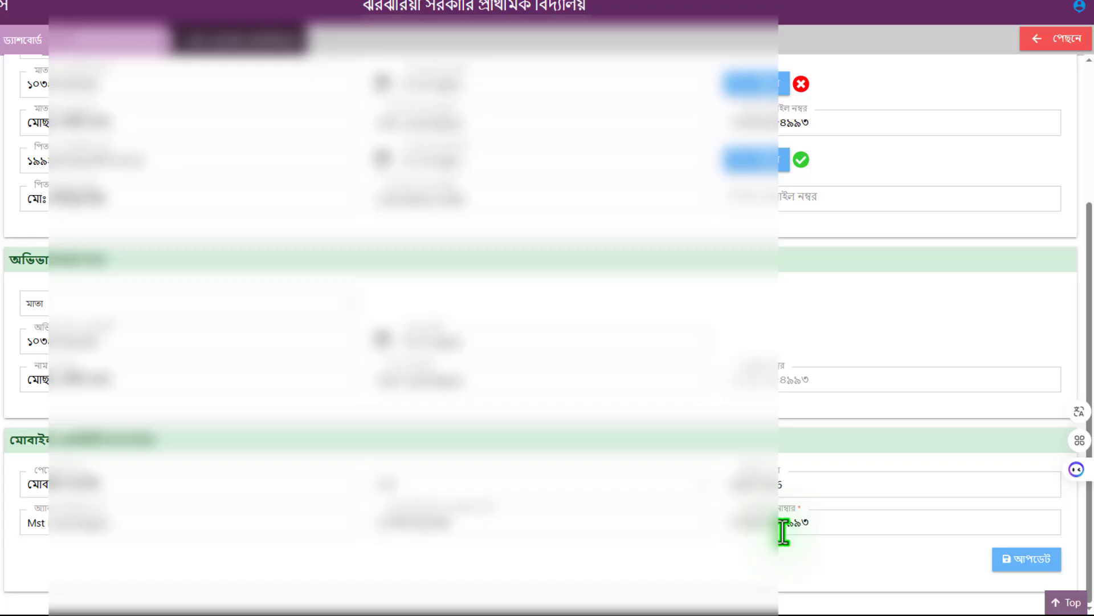
{"action": "left_click", "coordinate": [1026, 561]}
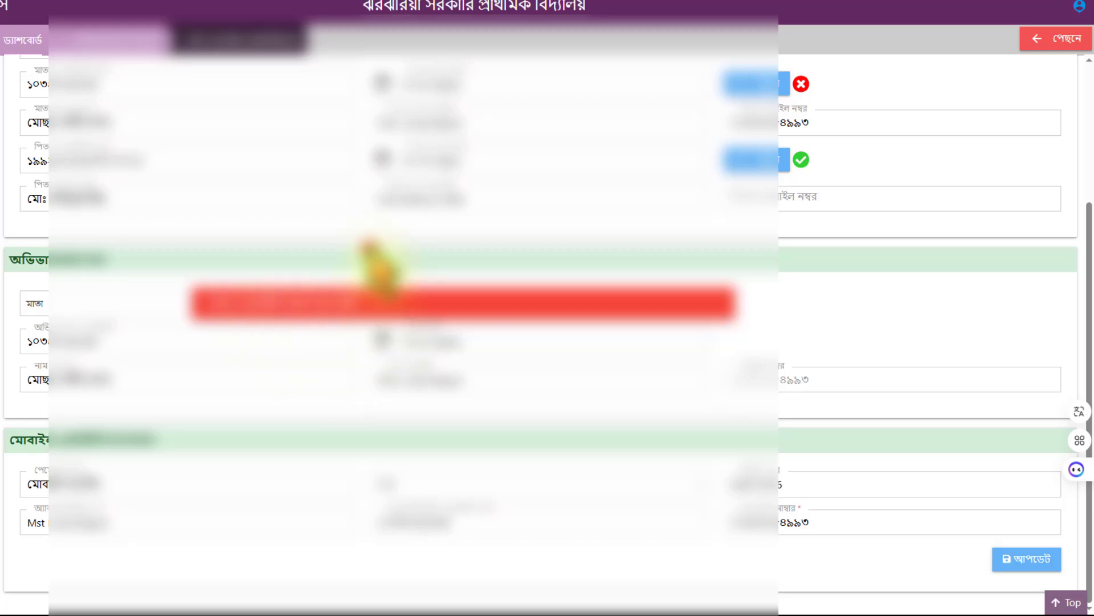
Recheck the mother's NID details and try again to submit the student's record update.
{"action": "scroll", "coordinate": [427, 308], "scroll_direction": "up", "scroll_amount": 2}
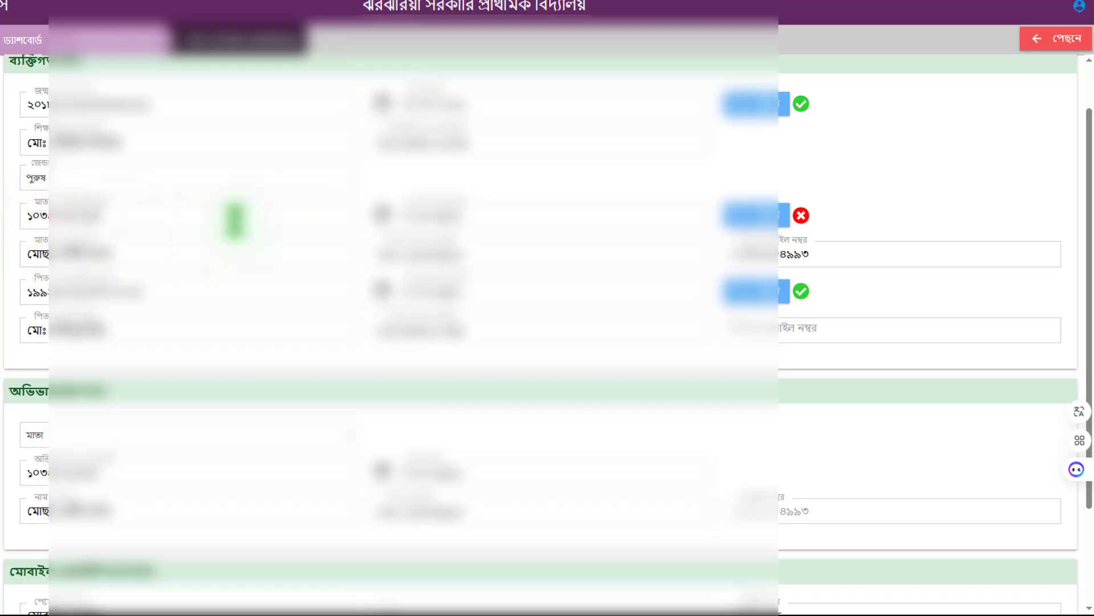
{"action": "scroll", "coordinate": [230, 251], "scroll_direction": "down", "scroll_amount": 3}
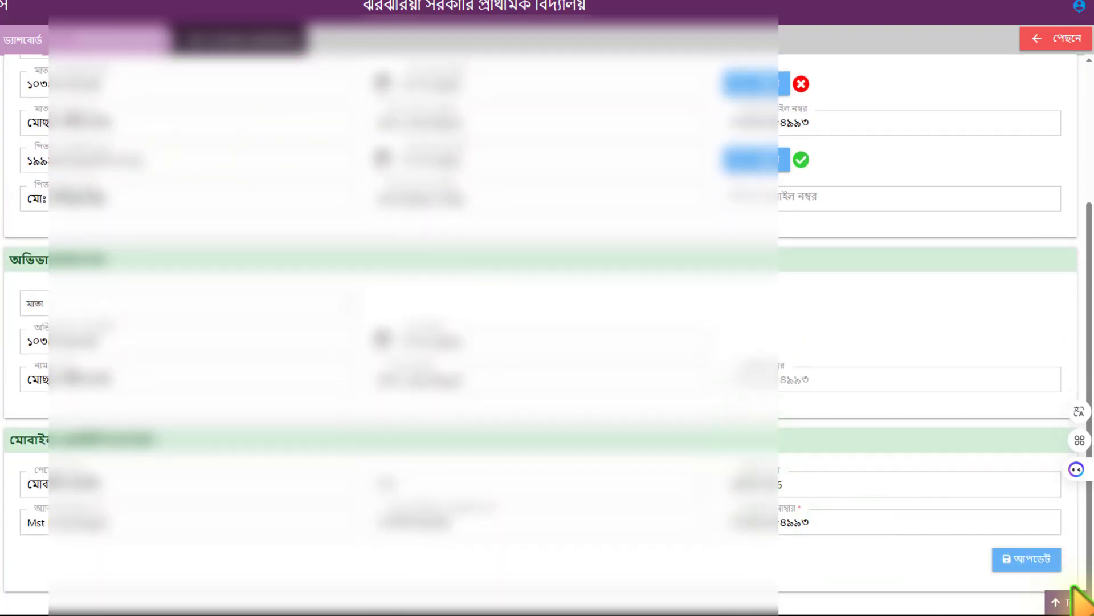
{"action": "left_click", "coordinate": [1047, 559]}
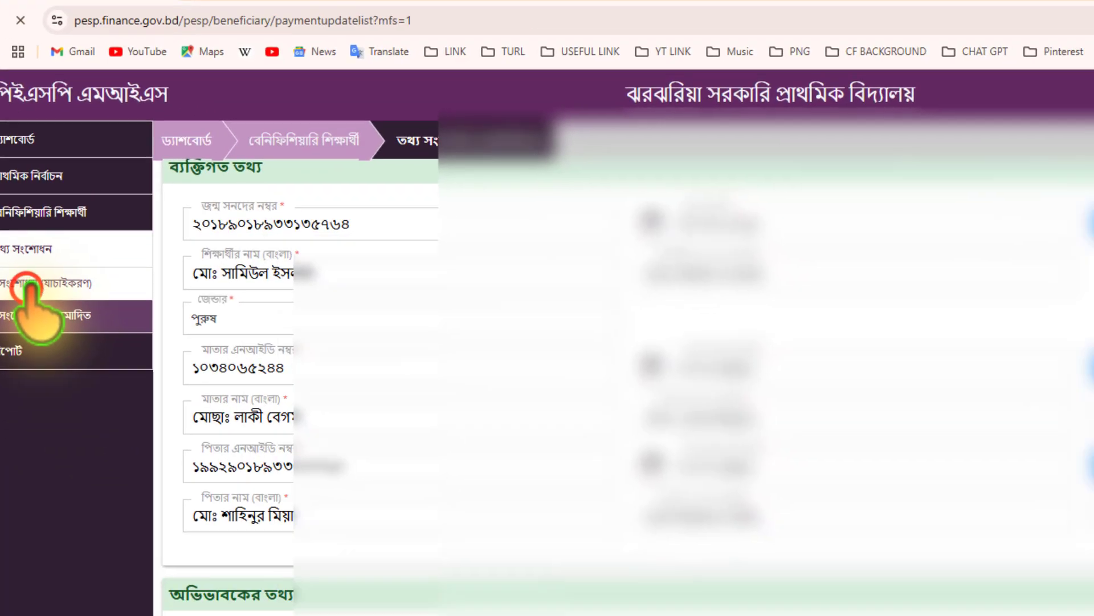
Open the second student's record from the তথ্য সংশোধন (যাচাইকরণ) list and verify the birth registration, mother's NID and father's NID.
{"action": "left_click", "coordinate": [146, 362]}
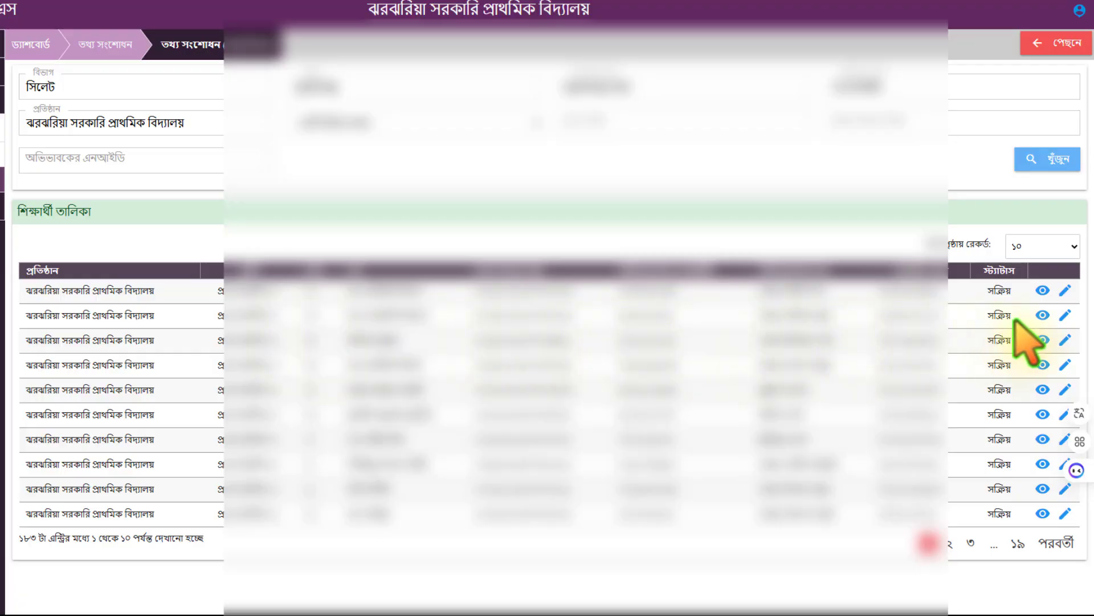
{"action": "left_click", "coordinate": [1065, 313]}
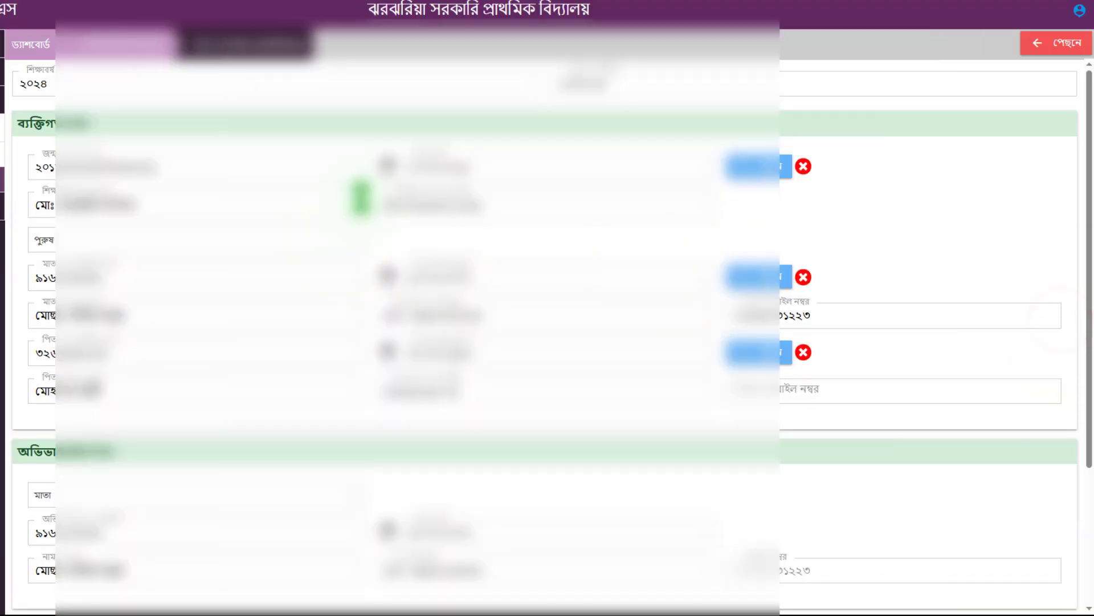
{"action": "left_click", "coordinate": [761, 171]}
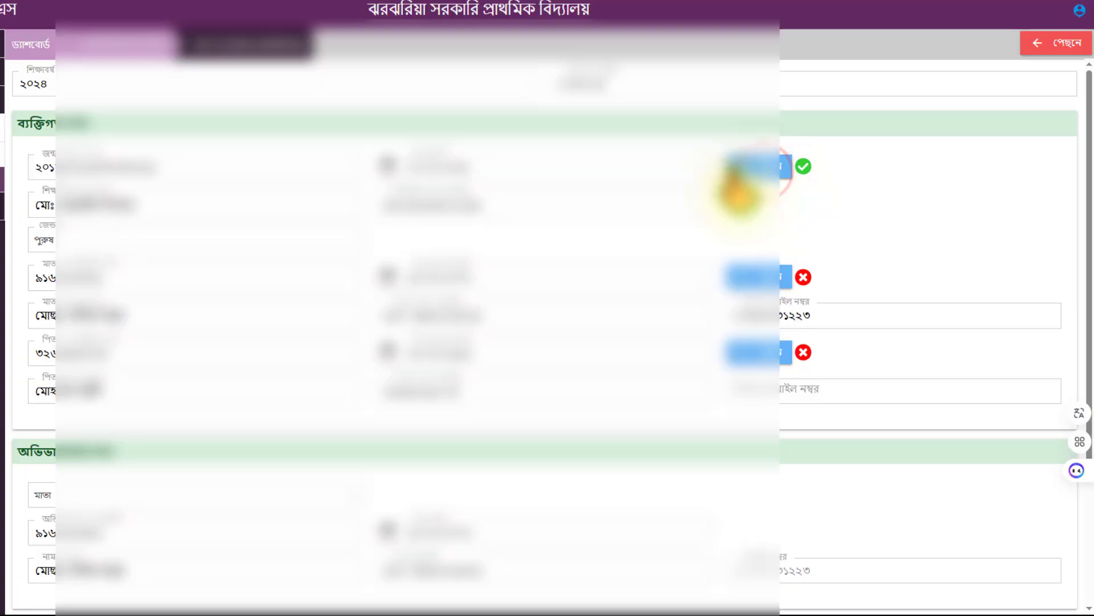
{"action": "left_click", "coordinate": [770, 280]}
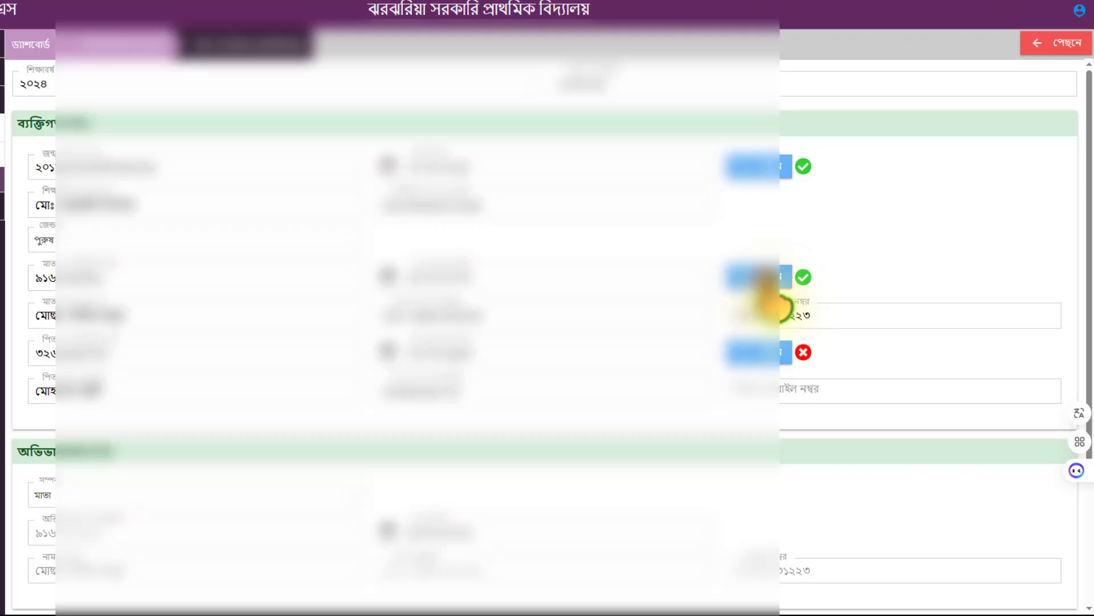
{"action": "left_click", "coordinate": [773, 351]}
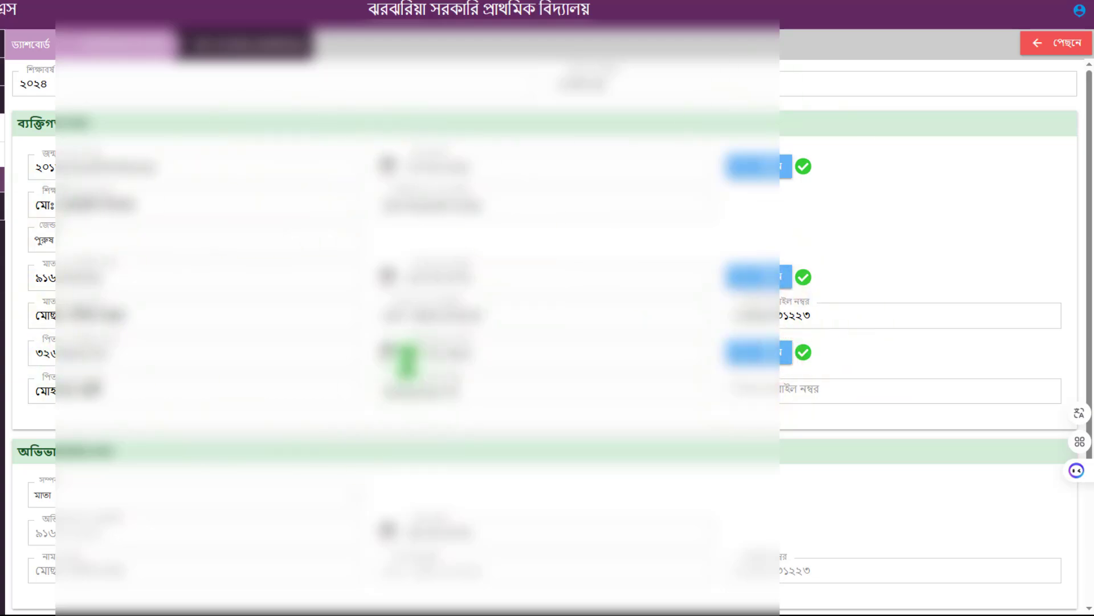
Review the second student's personal, guardian and mobile account details and submit the record update.
{"action": "scroll", "coordinate": [403, 358], "scroll_direction": "down", "scroll_amount": 2}
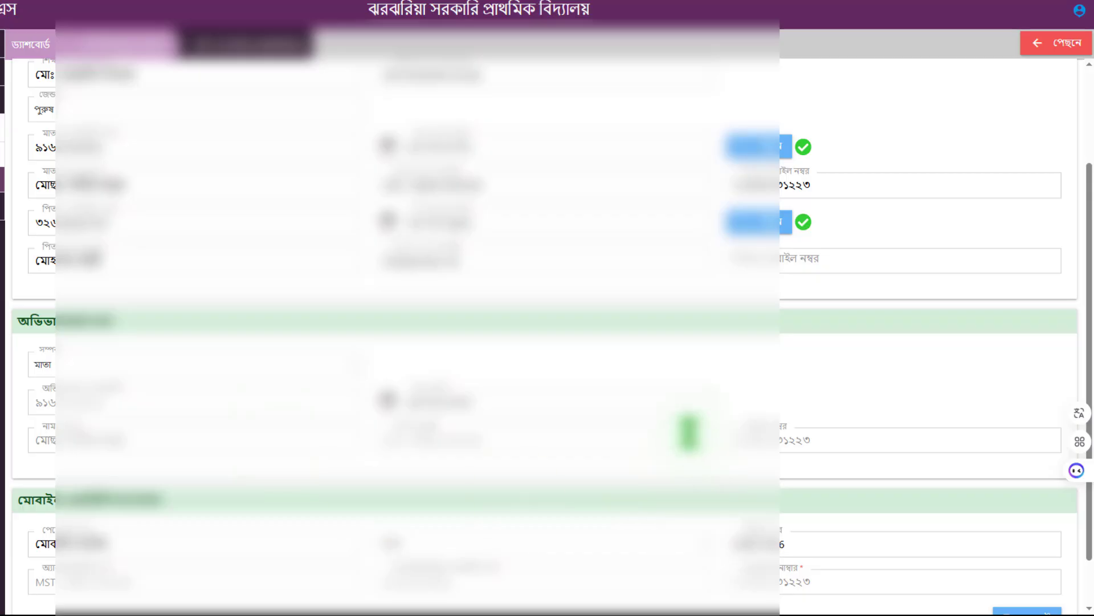
{"action": "scroll", "coordinate": [532, 517], "scroll_direction": "up", "scroll_amount": 2}
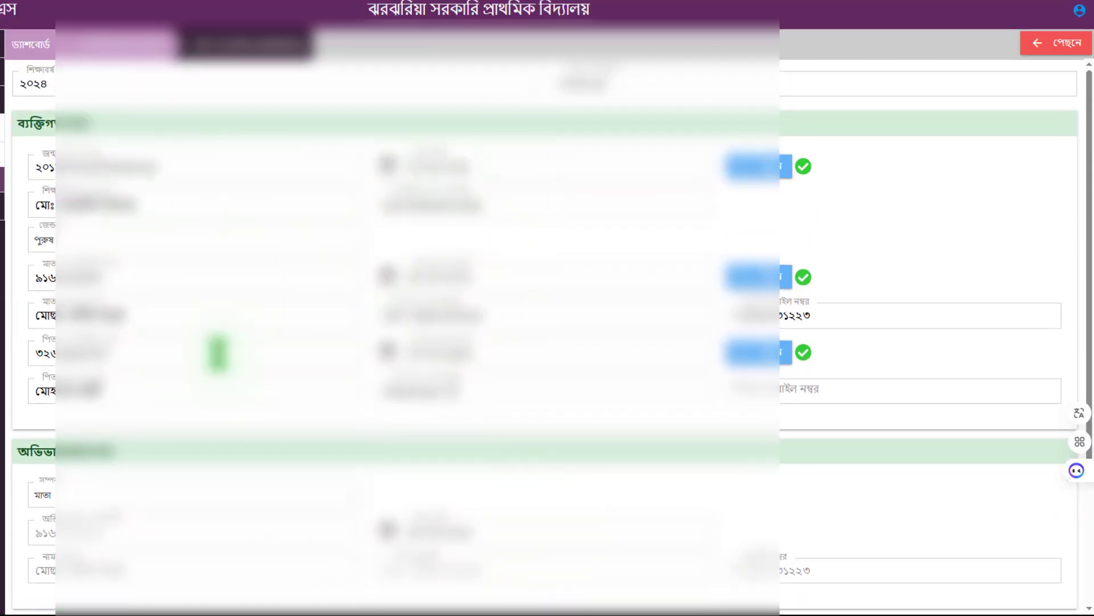
{"action": "scroll", "coordinate": [533, 362], "scroll_direction": "down", "scroll_amount": 3}
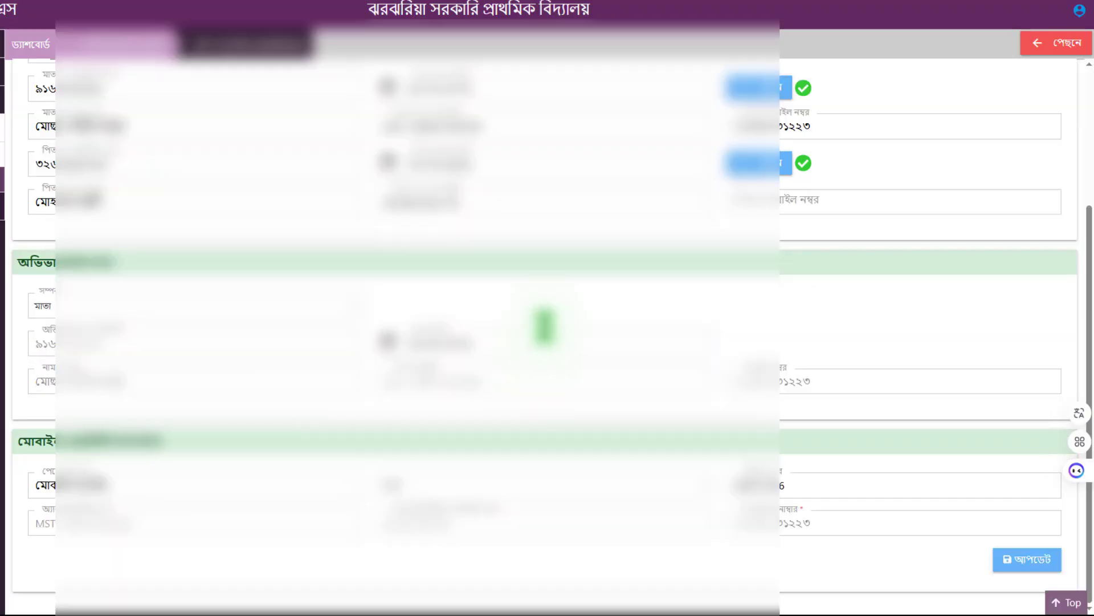
{"action": "left_click", "coordinate": [1023, 561]}
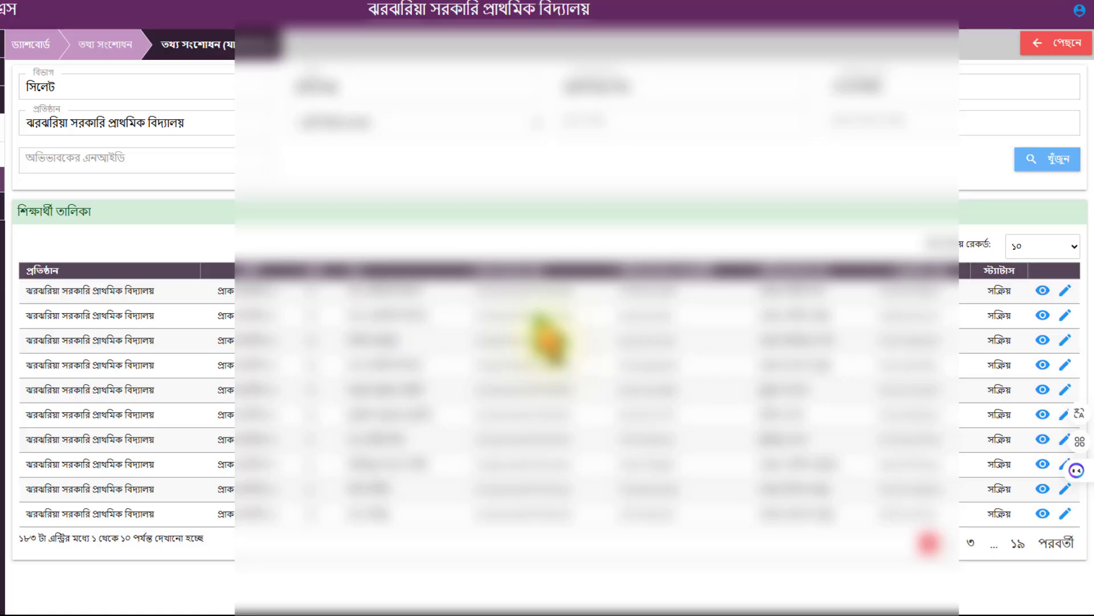
Reopen the second student's record, verify the birth registration and both parents' NIDs again, and resubmit the update.
{"action": "left_click", "coordinate": [1061, 315]}
{"action": "left_click", "coordinate": [761, 168]}
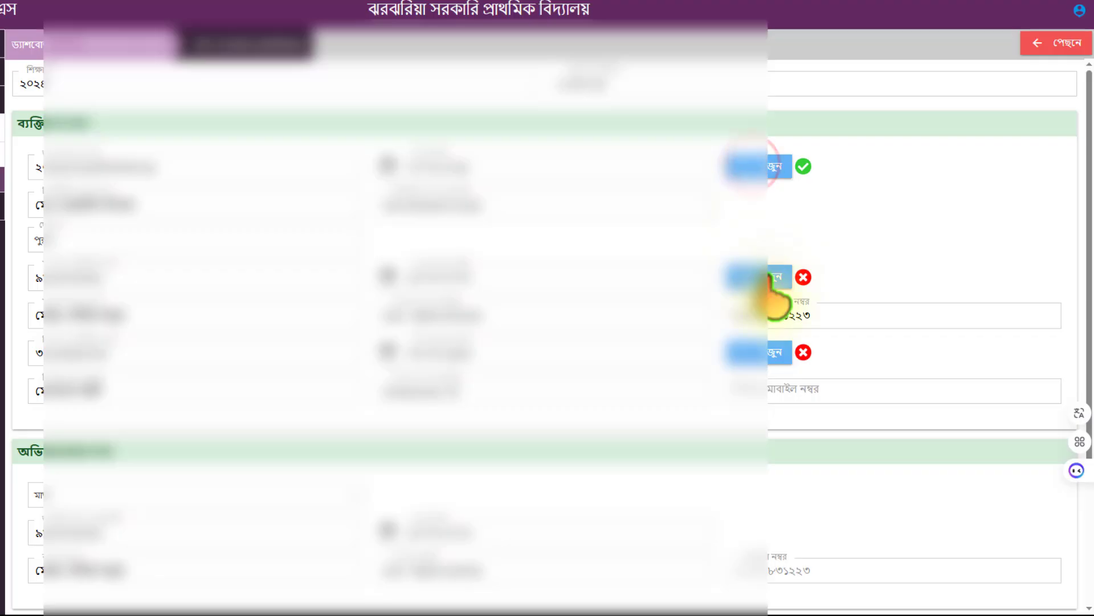
{"action": "left_click", "coordinate": [772, 277]}
{"action": "left_click", "coordinate": [773, 352]}
{"action": "scroll", "coordinate": [810, 468], "scroll_direction": "down", "scroll_amount": 3}
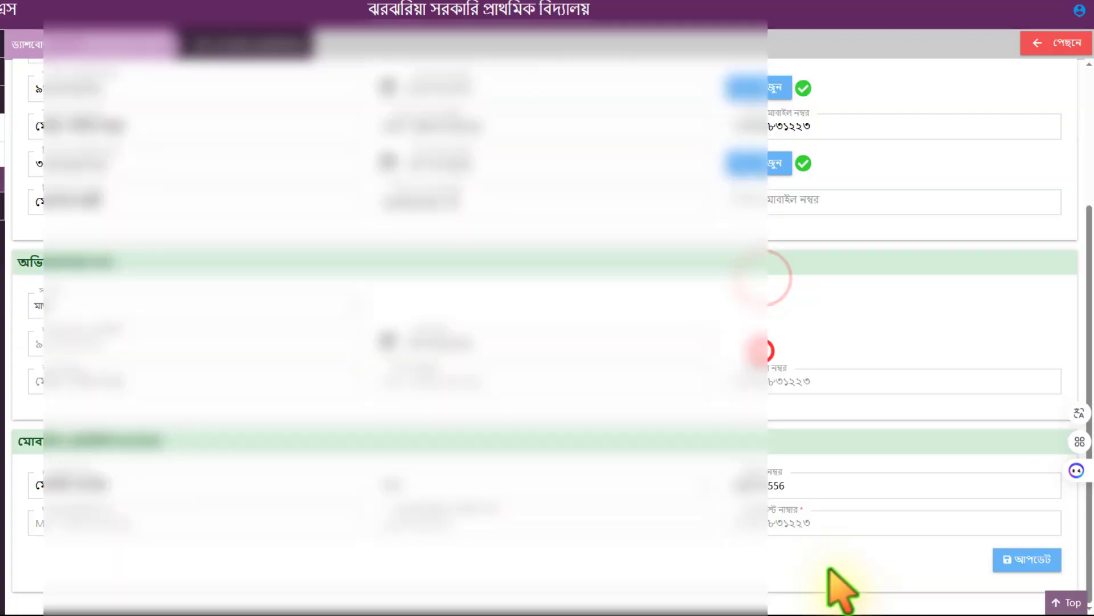
{"action": "left_click", "coordinate": [1034, 559]}
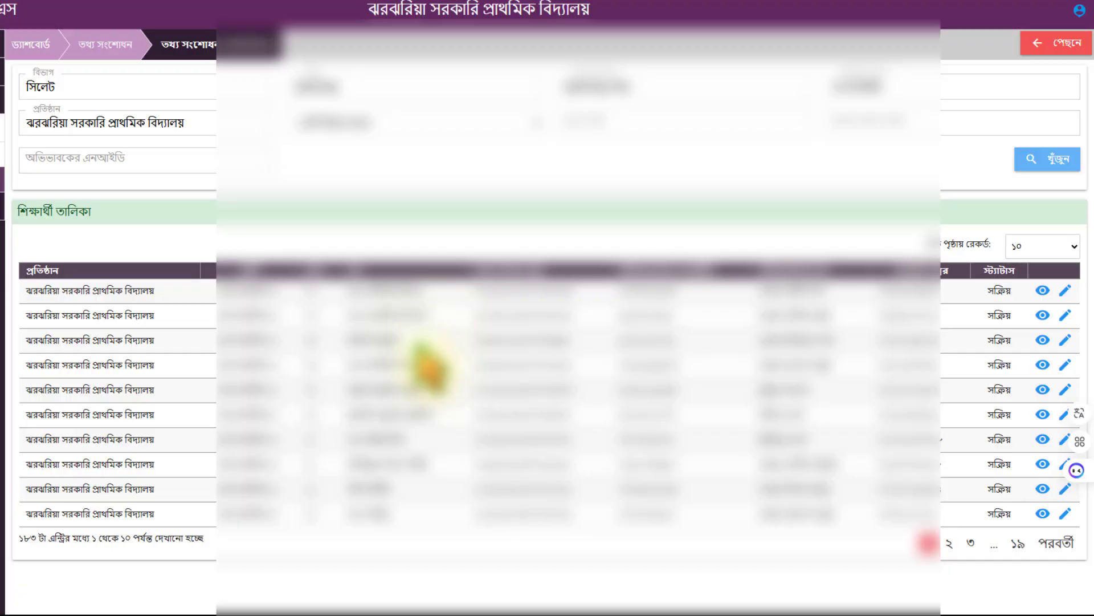
Reopen the second student's record and examine the father's English name.
{"action": "left_click", "coordinate": [1066, 315]}
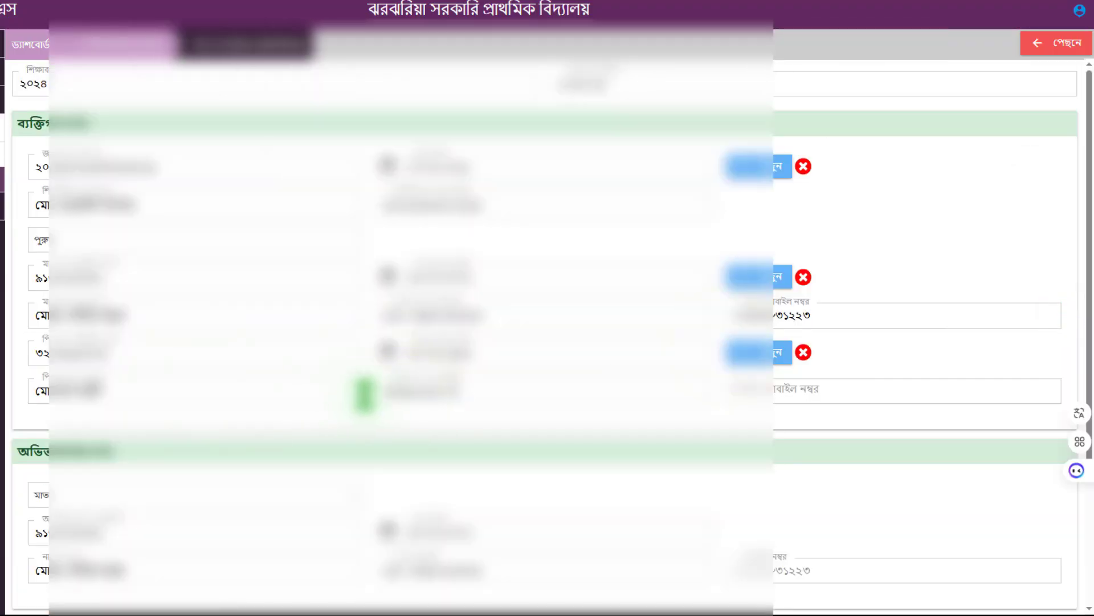
{"action": "left_click_drag", "start_coordinate": [492, 394], "coordinate": [382, 394]}
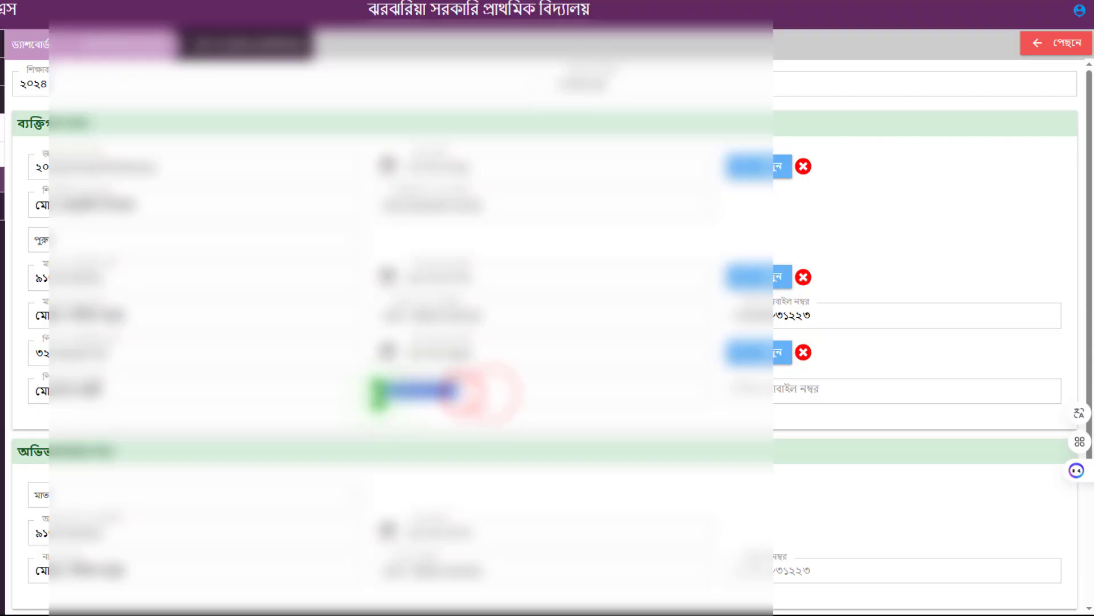
{"action": "left_click", "coordinate": [342, 391]}
{"action": "left_click_drag", "start_coordinate": [462, 391], "coordinate": [376, 390]}
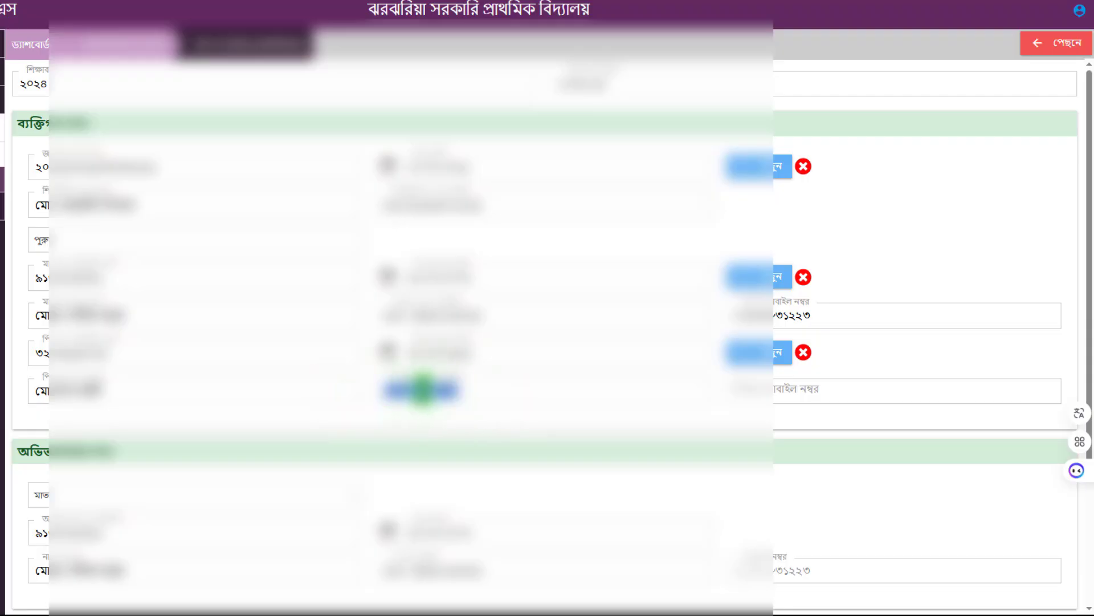
{"action": "left_click", "coordinate": [423, 390]}
{"action": "left_click_drag", "start_coordinate": [474, 389], "coordinate": [386, 390]}
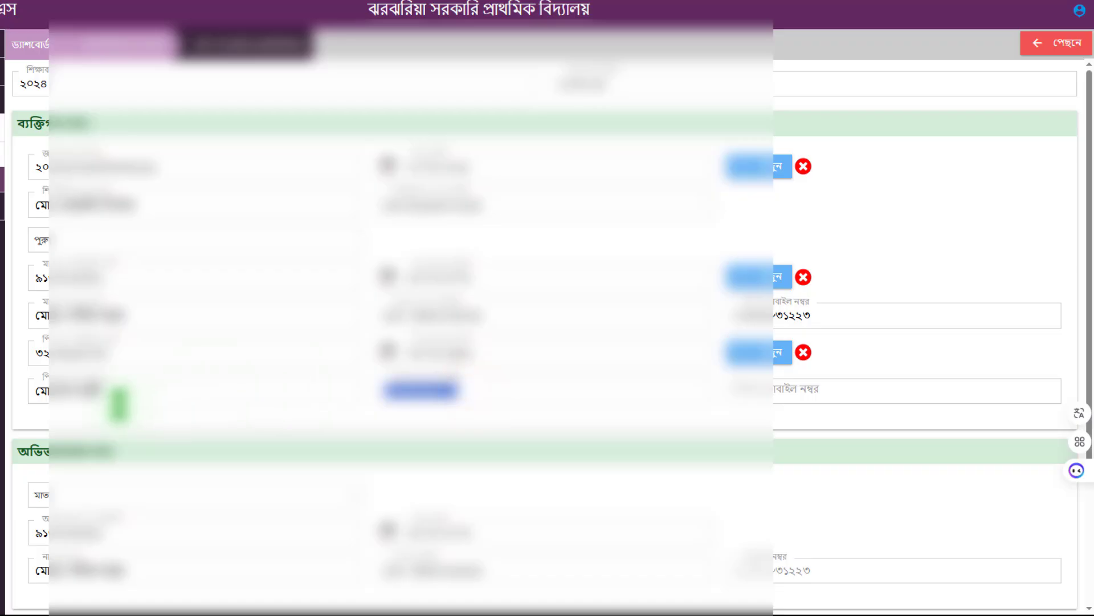
{"action": "left_click", "coordinate": [438, 391]}
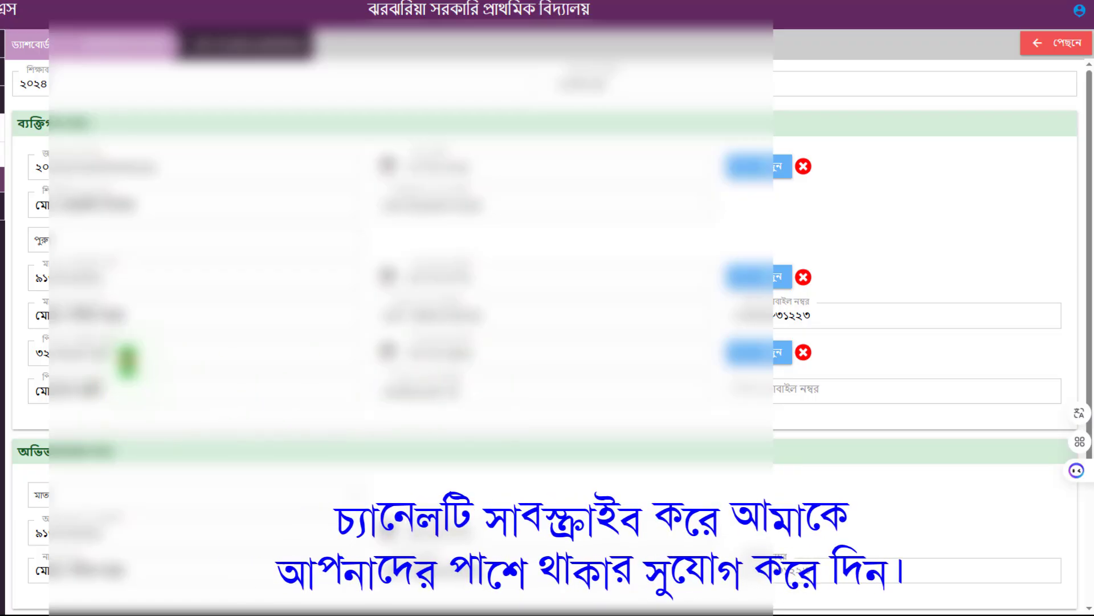
Examine the father's NID number and date of birth in the second student's record.
{"action": "left_click_drag", "start_coordinate": [122, 352], "coordinate": [35, 355]}
{"action": "left_click", "coordinate": [146, 360]}
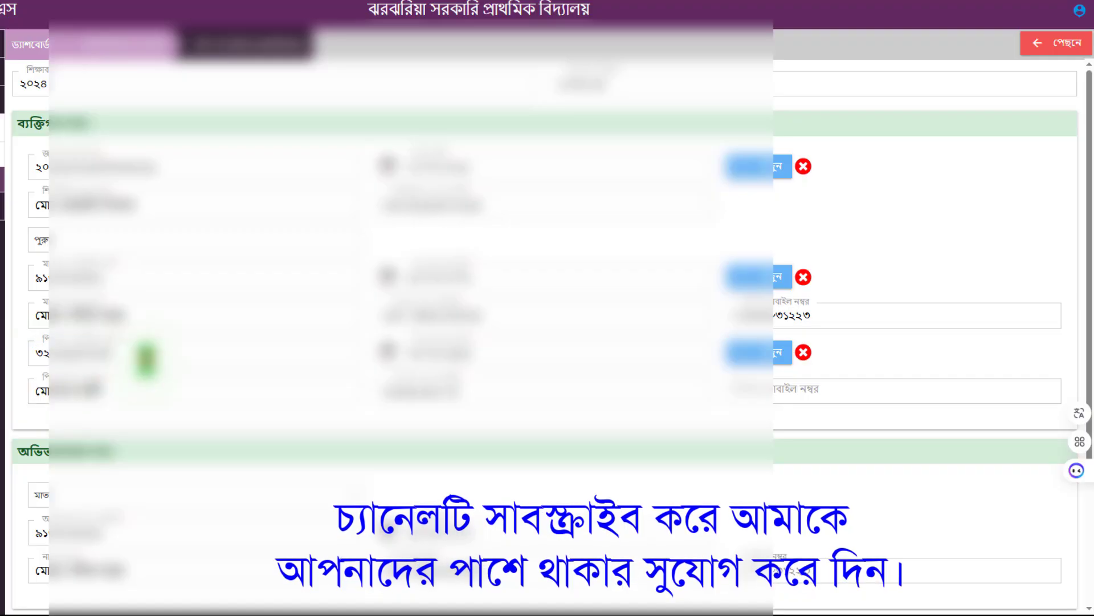
{"action": "left_click_drag", "start_coordinate": [146, 360], "coordinate": [22, 361]}
{"action": "left_click", "coordinate": [276, 359]}
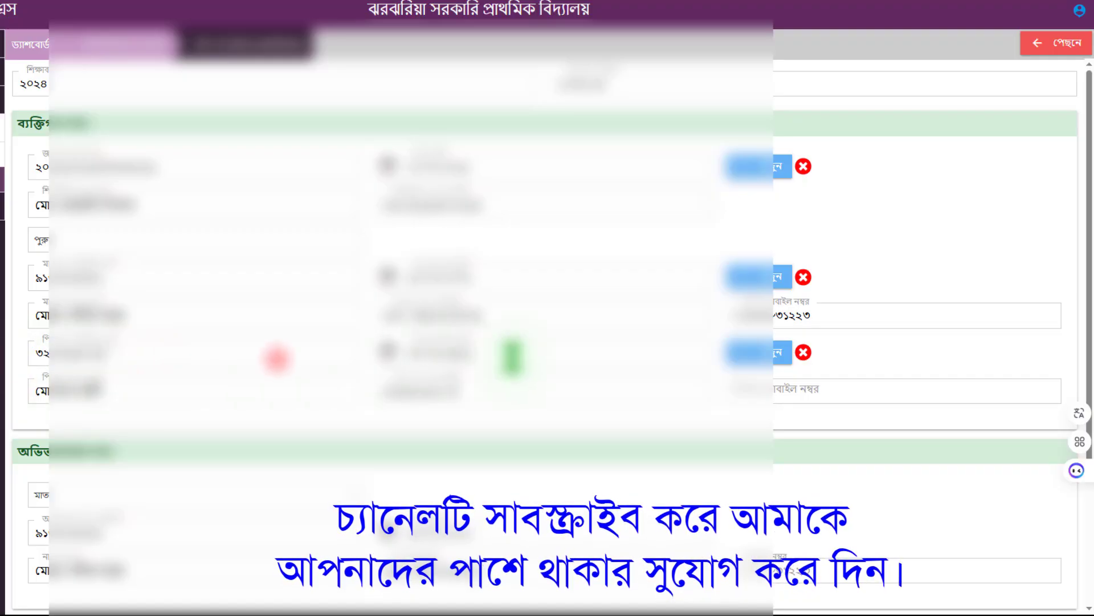
{"action": "left_click_drag", "start_coordinate": [513, 357], "coordinate": [325, 361]}
{"action": "left_click", "coordinate": [512, 349]}
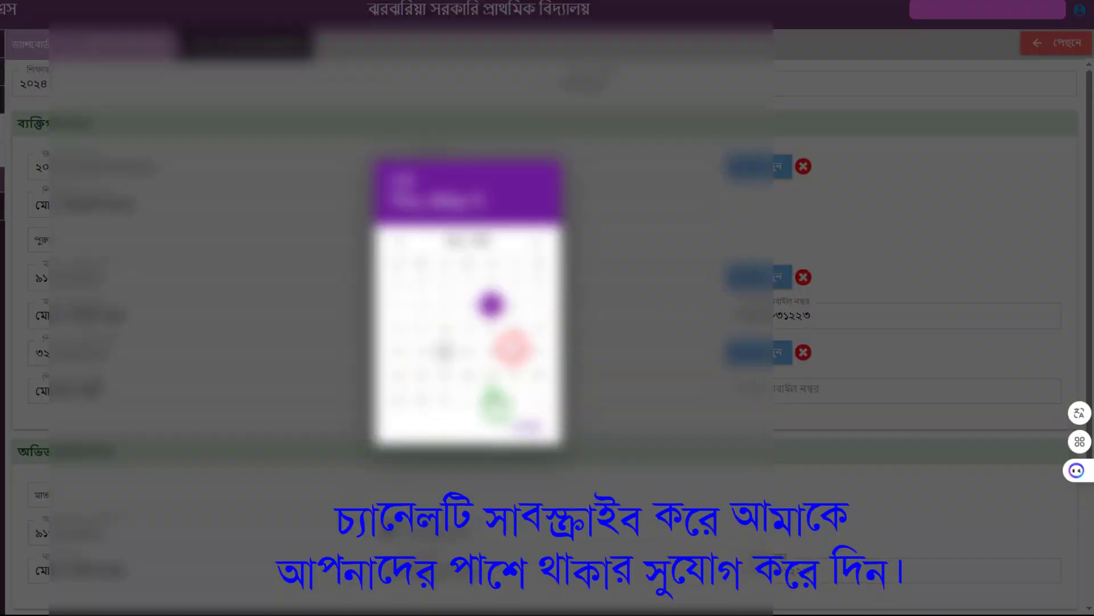
{"action": "left_click", "coordinate": [622, 466]}
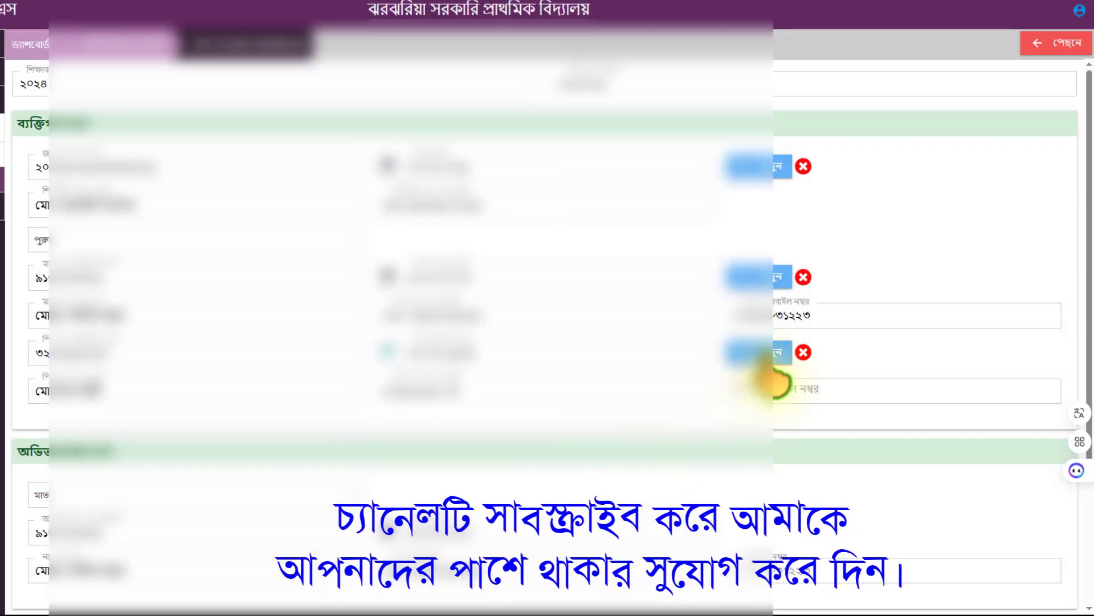
Recheck the father's English name and try to submit the second student's record update.
{"action": "left_click_drag", "start_coordinate": [482, 398], "coordinate": [376, 372]}
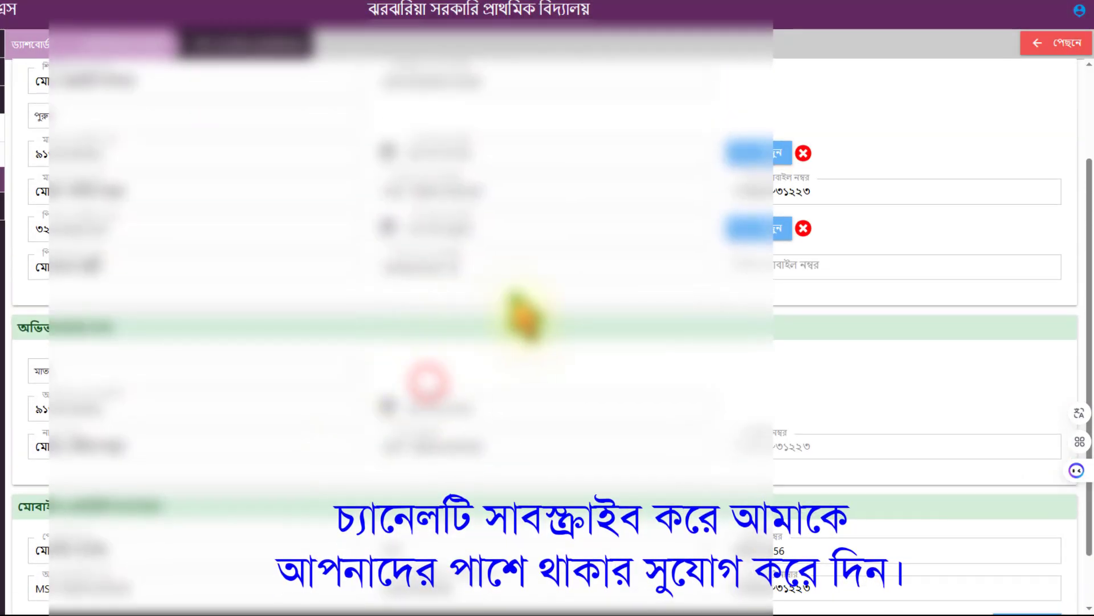
{"action": "scroll", "coordinate": [623, 477], "scroll_direction": "down", "scroll_amount": 3}
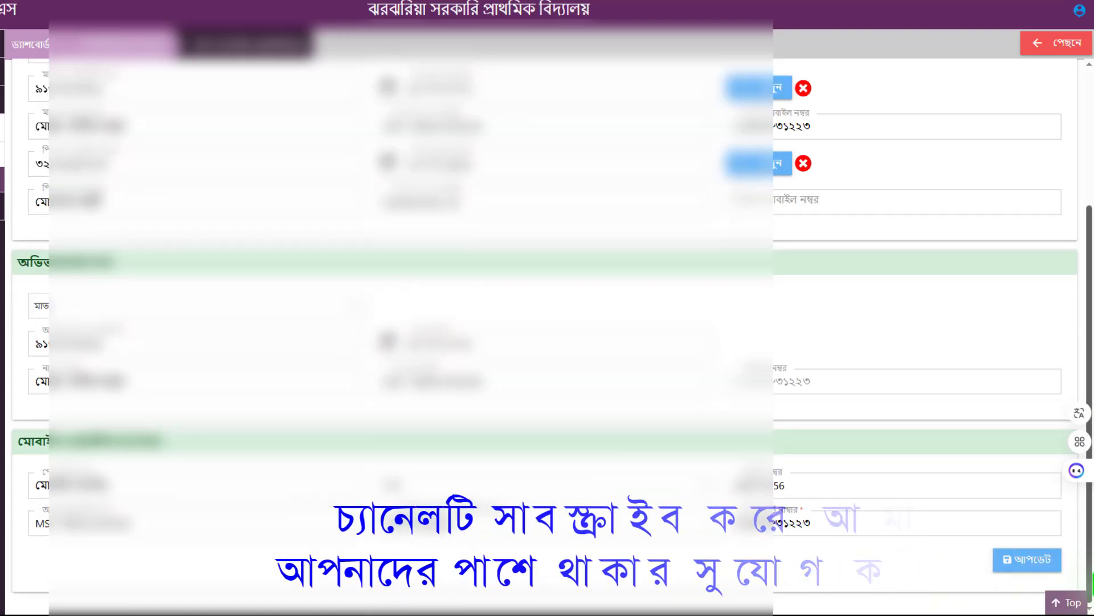
{"action": "left_click", "coordinate": [1029, 560]}
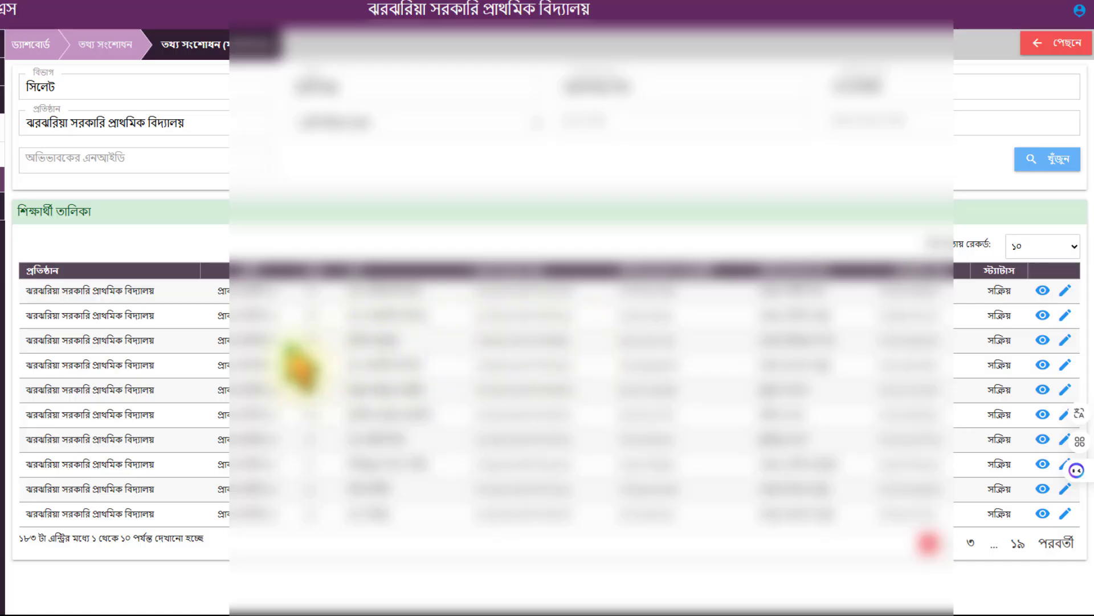
Open the third student's record and verify the birth registration, mother's NID and father's NID.
{"action": "left_click", "coordinate": [1066, 340]}
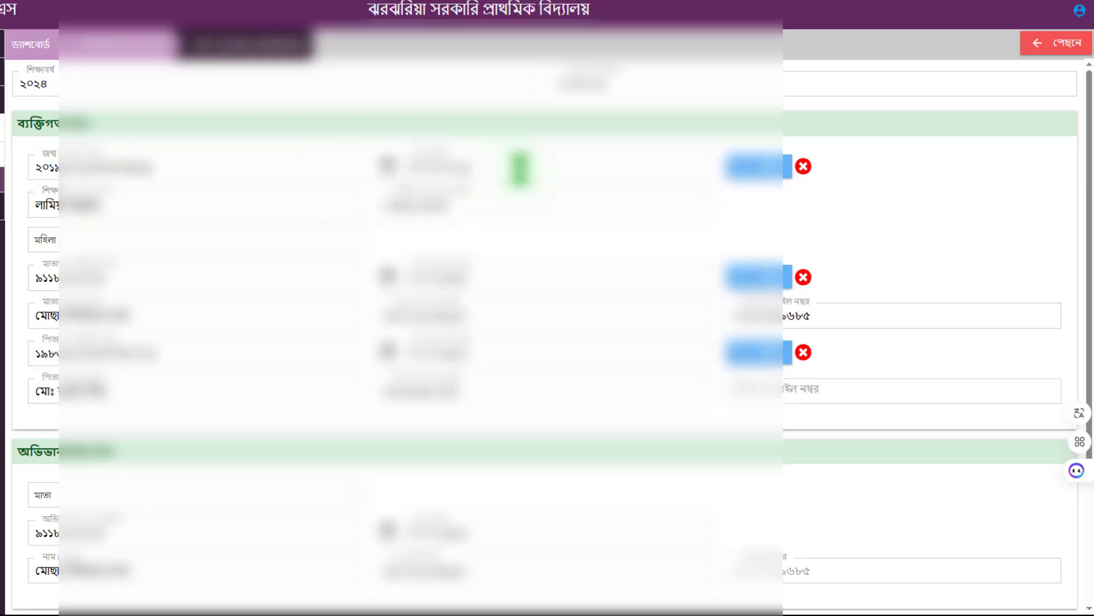
{"action": "left_click", "coordinate": [761, 173]}
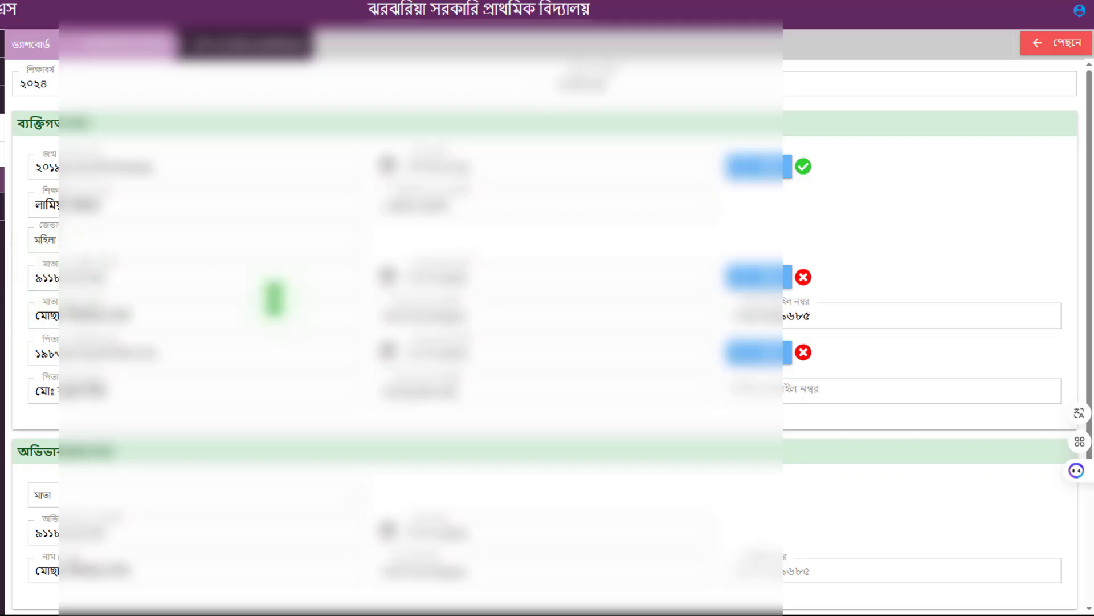
{"action": "left_click", "coordinate": [769, 281]}
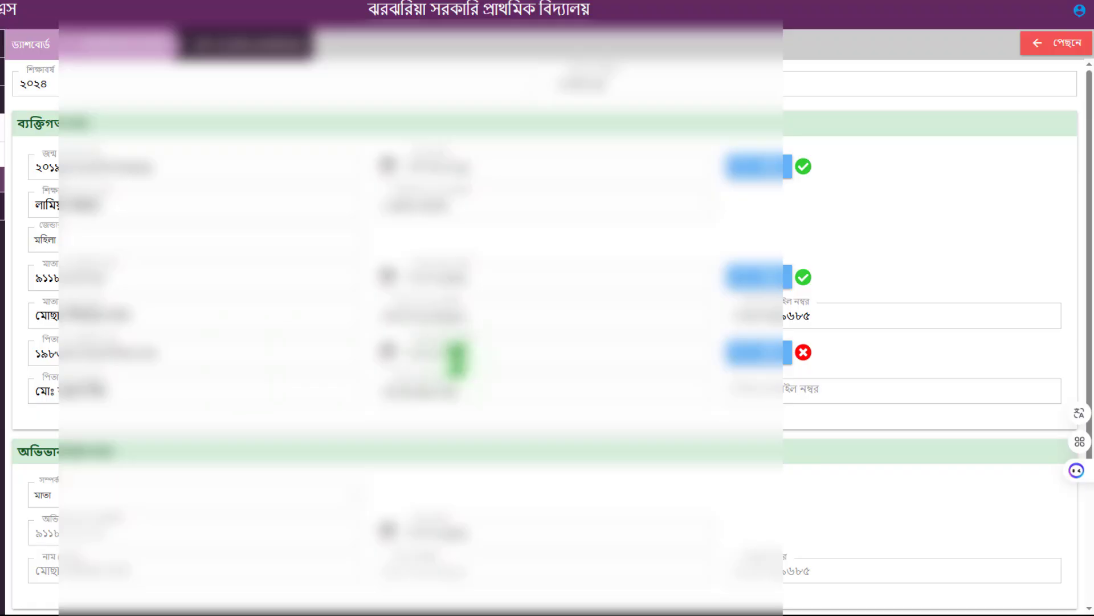
{"action": "left_click", "coordinate": [760, 358]}
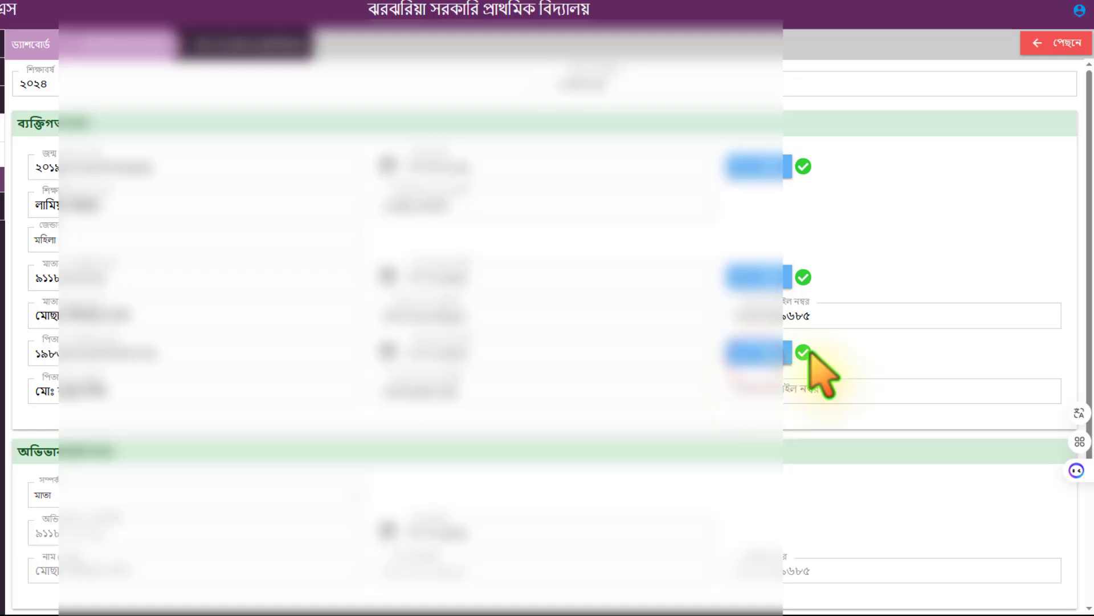
Try to submit the third student's record update with মাতা as guardian and নগদ mobile banking.
{"action": "scroll", "coordinate": [566, 397], "scroll_direction": "down", "scroll_amount": 3}
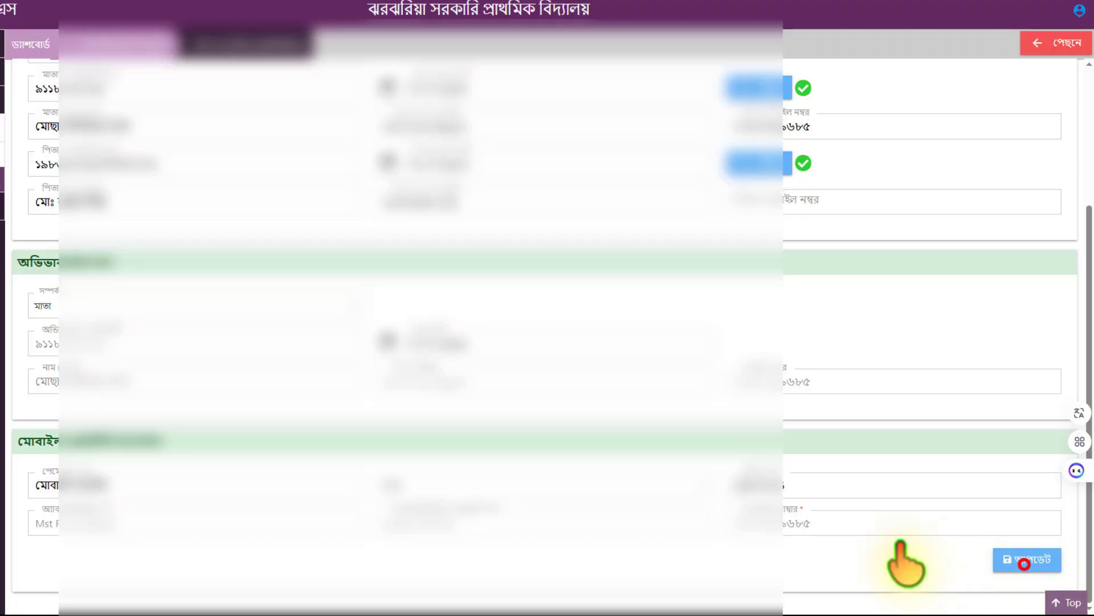
{"action": "left_click", "coordinate": [1026, 560]}
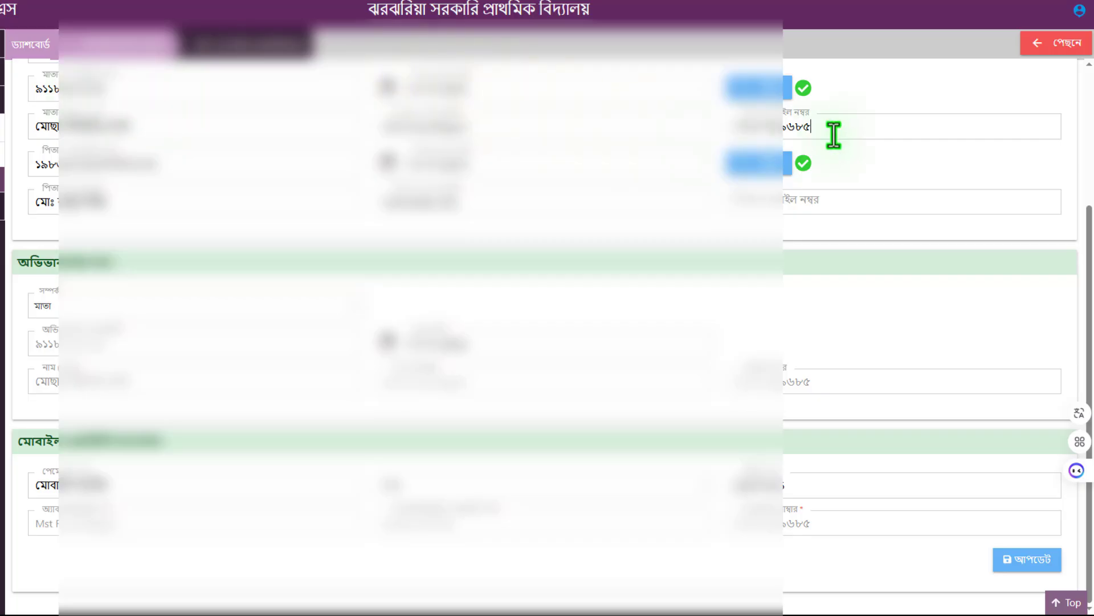
{"action": "left_click", "coordinate": [1030, 556]}
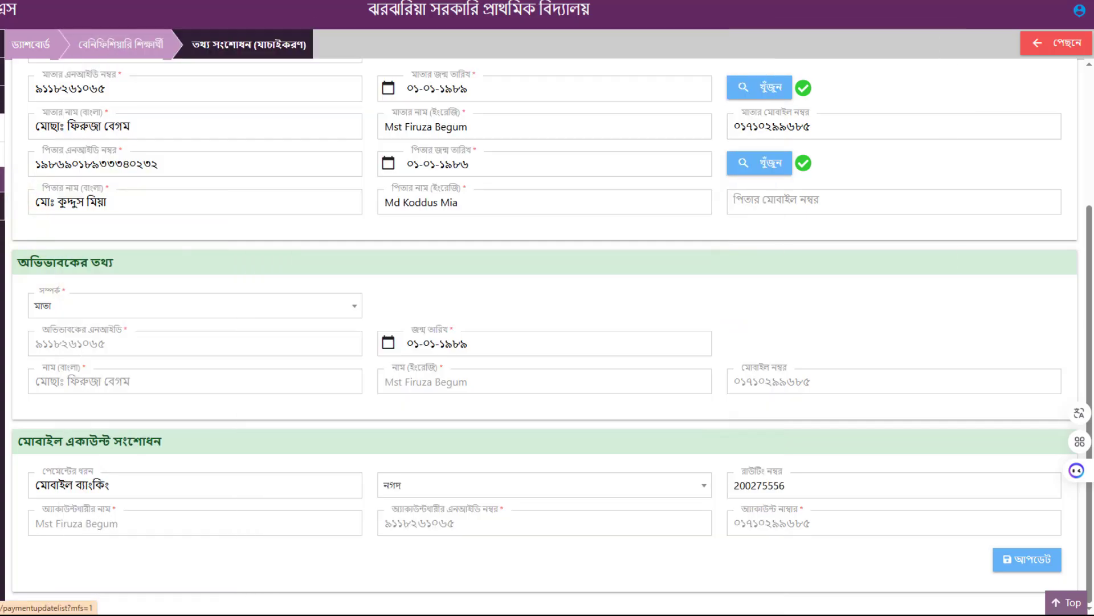
Open the fourth listed student's record and verify the birth registration, mother's NID and father's NID.
{"action": "left_click", "coordinate": [2, 127]}
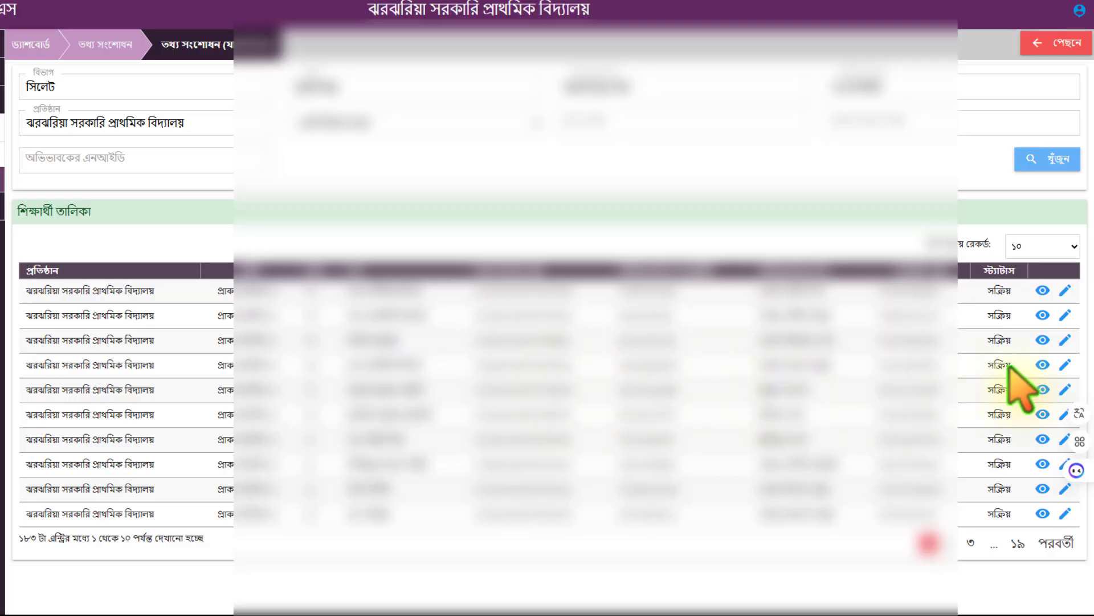
{"action": "left_click", "coordinate": [1064, 364]}
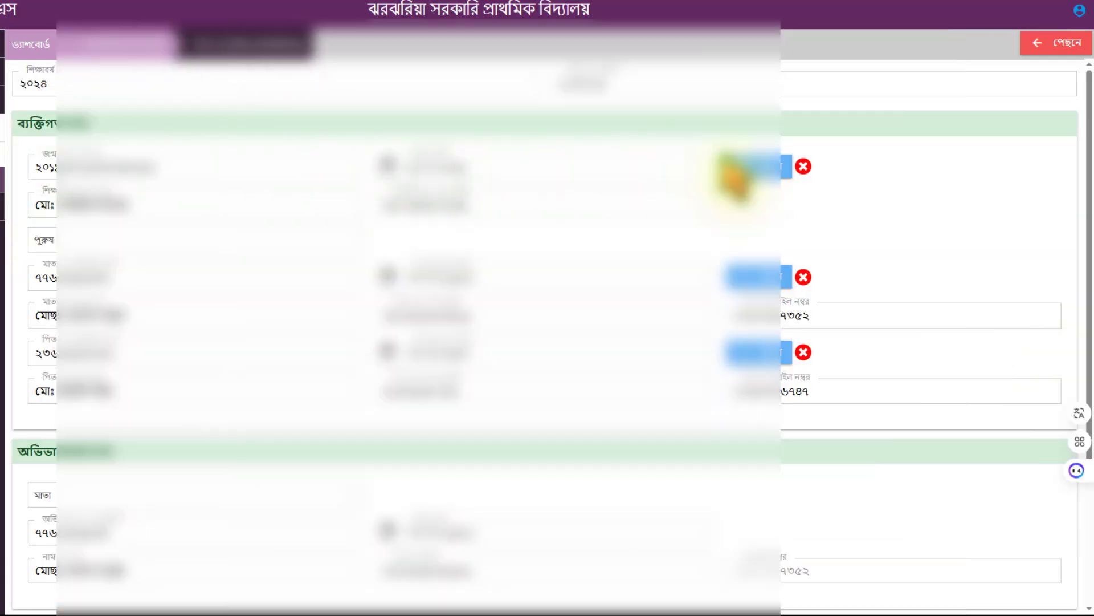
{"action": "left_click", "coordinate": [768, 166]}
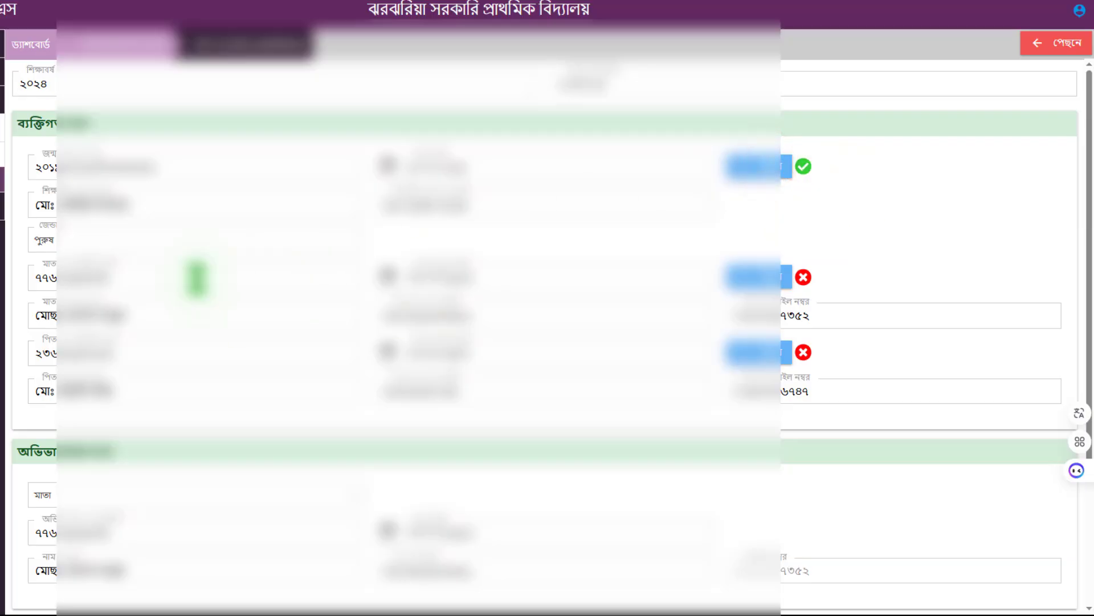
{"action": "left_click", "coordinate": [779, 280]}
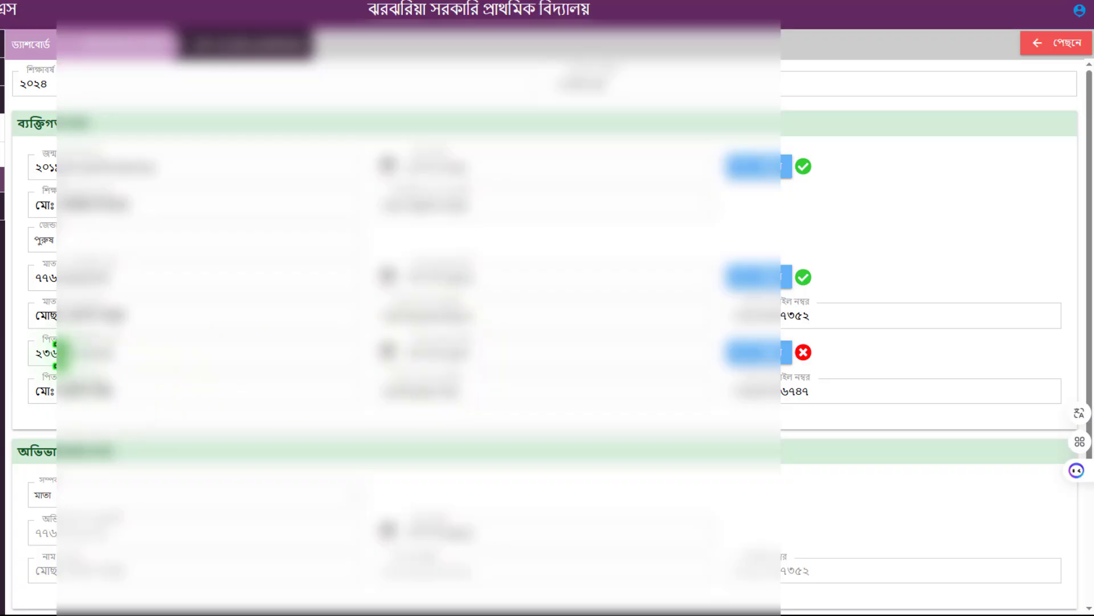
{"action": "left_click", "coordinate": [776, 357]}
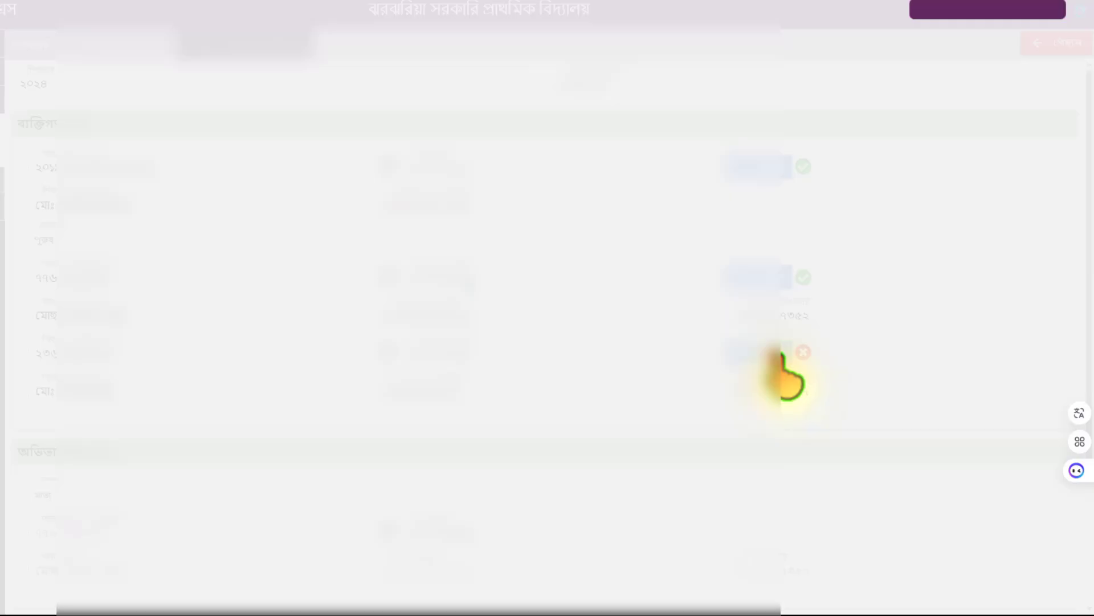
Try to submit the fourth student's record update, clear the father's mobile number and recheck the mother's mobile number.
{"action": "scroll", "coordinate": [578, 404], "scroll_direction": "down", "scroll_amount": 3}
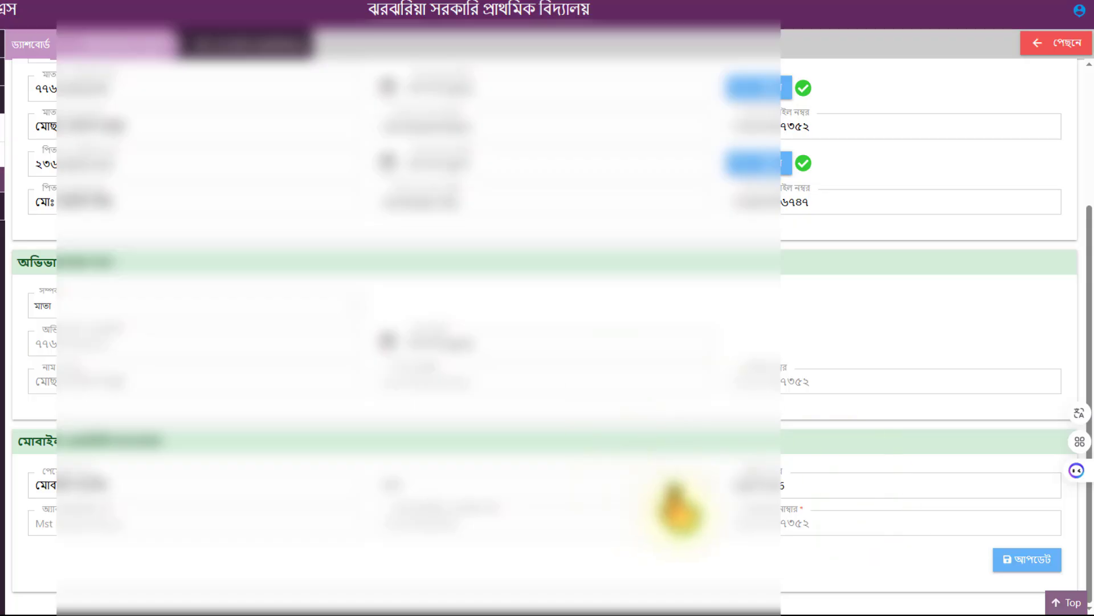
{"action": "left_click", "coordinate": [1033, 558]}
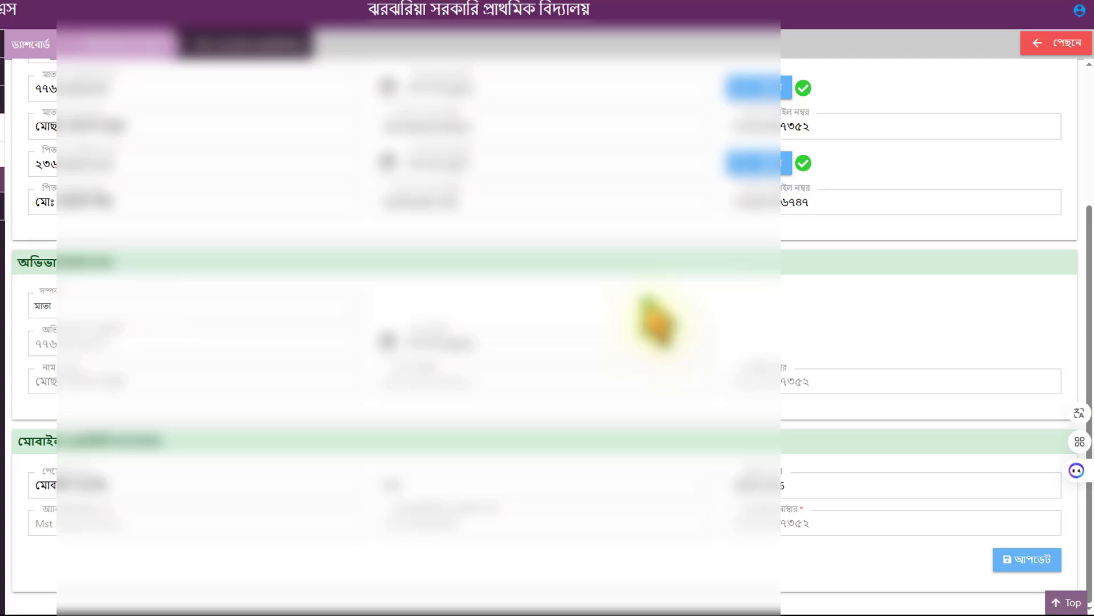
{"action": "left_click", "coordinate": [827, 125]}
{"action": "left_click_drag", "start_coordinate": [827, 125], "coordinate": [738, 127]}
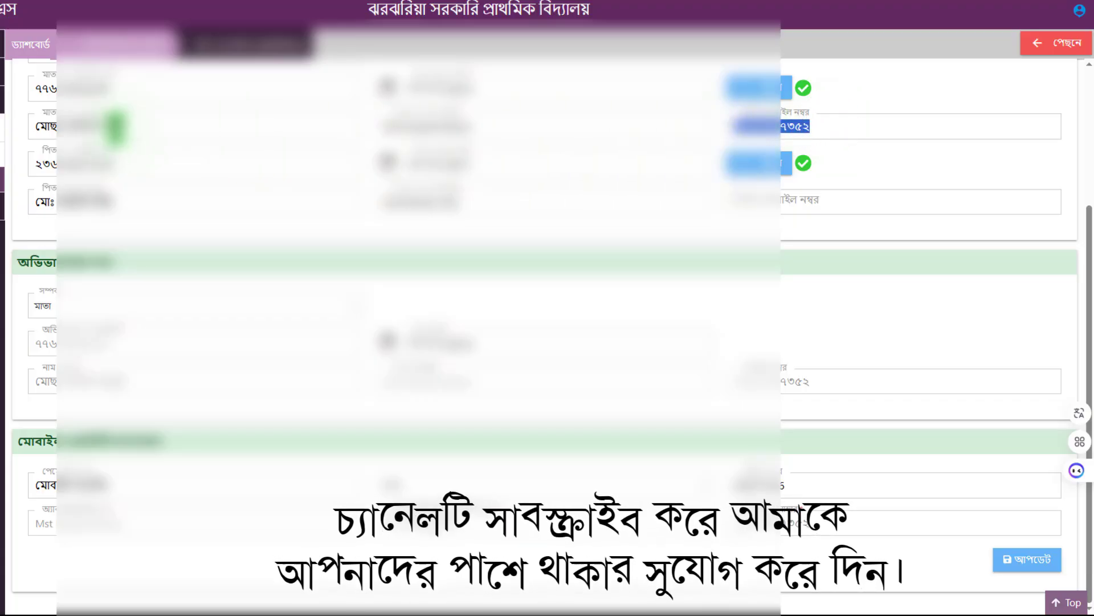
{"action": "left_click", "coordinate": [126, 90]}
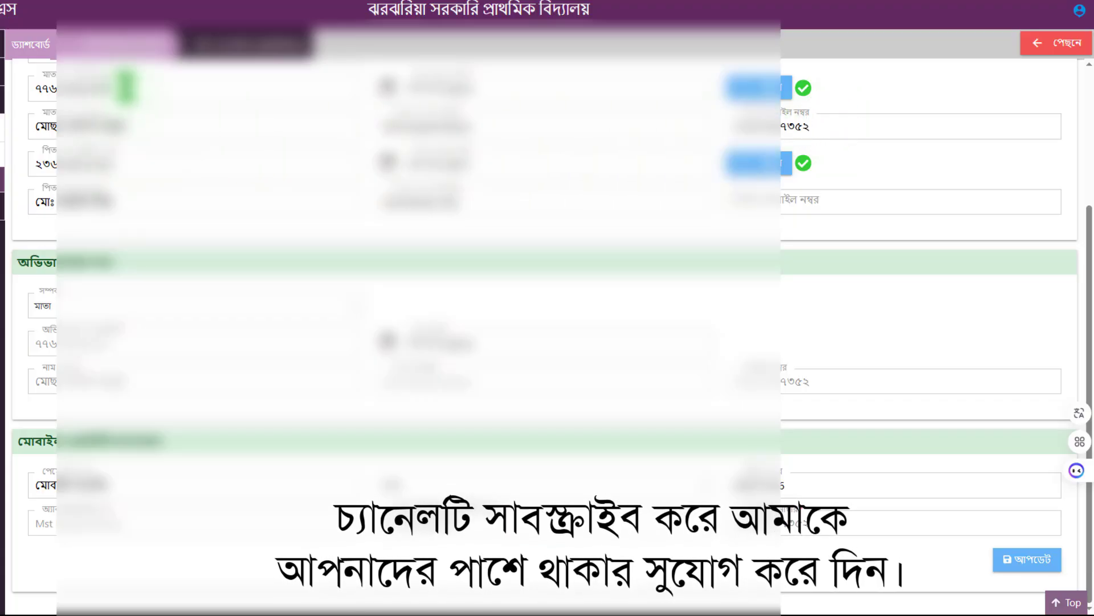
{"action": "left_click_drag", "start_coordinate": [826, 126], "coordinate": [732, 127]}
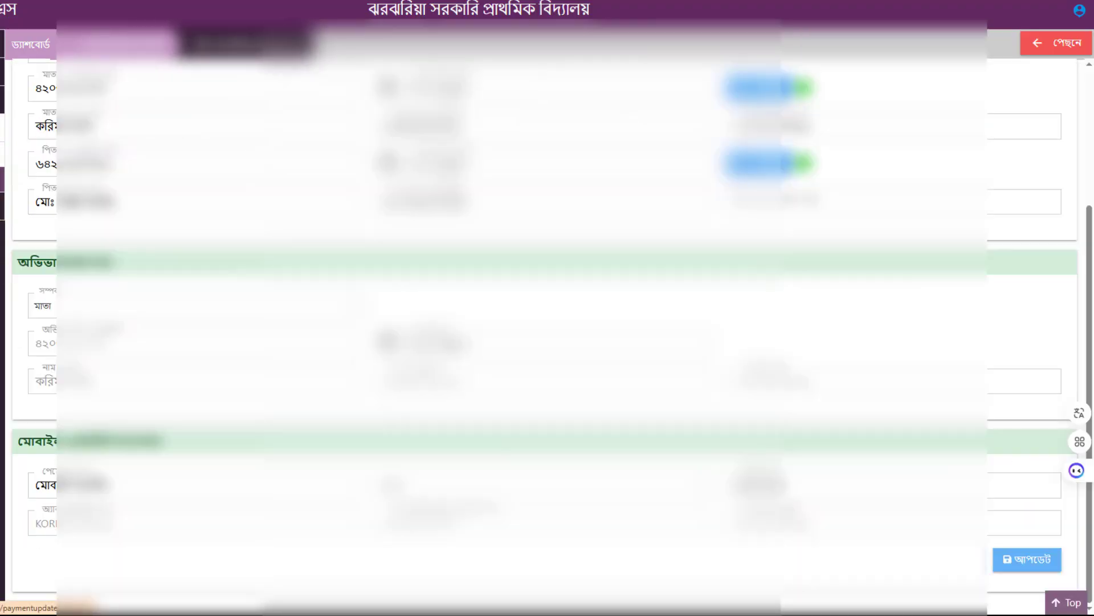
Open the ninth listed student's record, verify the birth registration and both parents' NIDs, and submit the update with মাতা as guardian.
{"action": "left_click", "coordinate": [3, 127]}
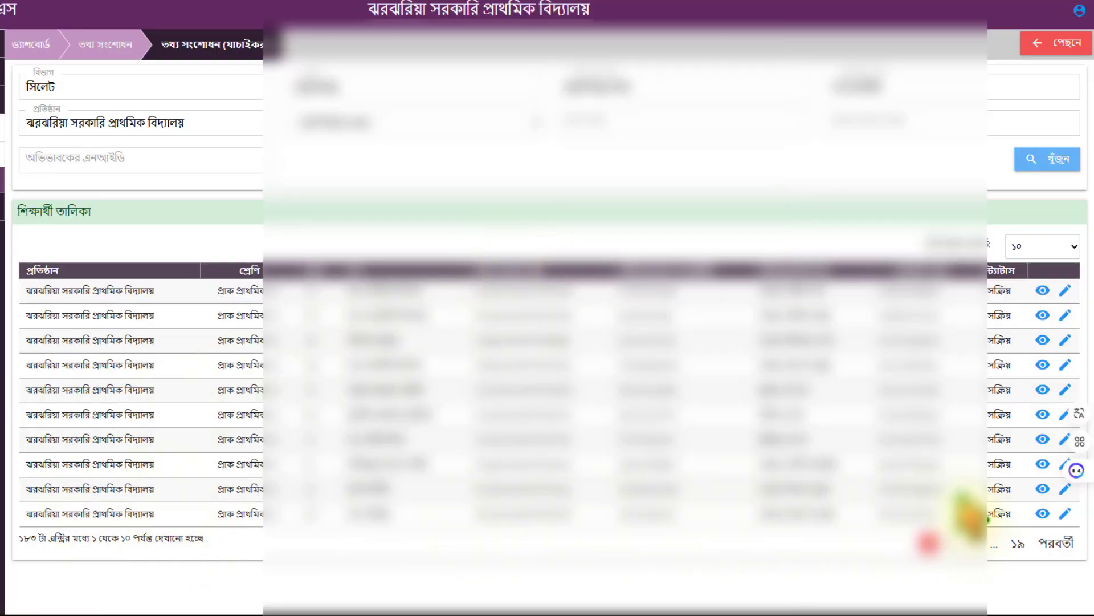
{"action": "left_click", "coordinate": [1066, 489]}
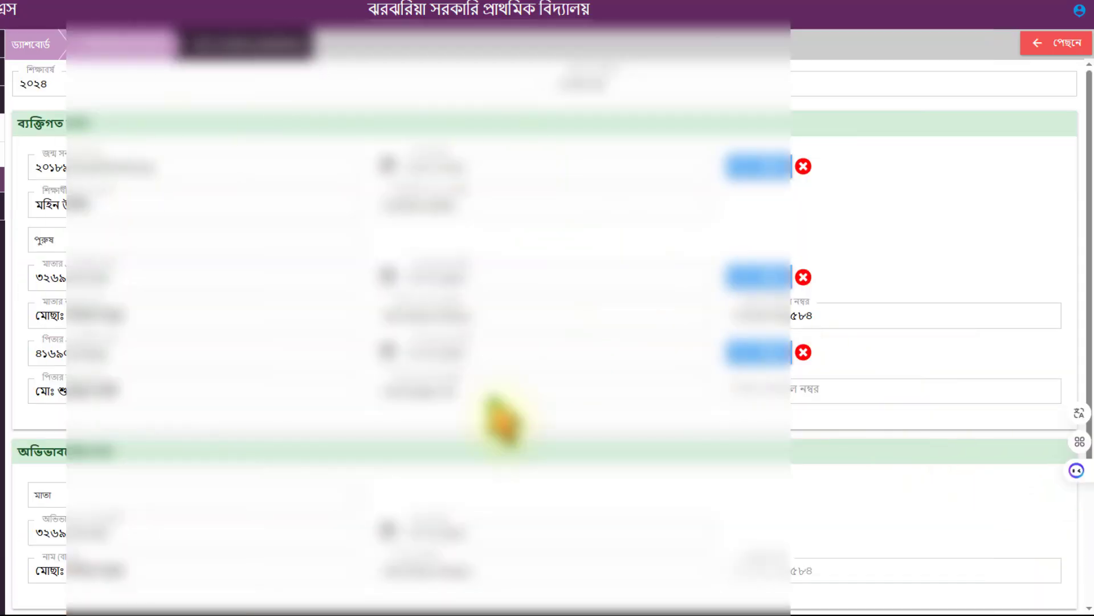
{"action": "left_click", "coordinate": [758, 166]}
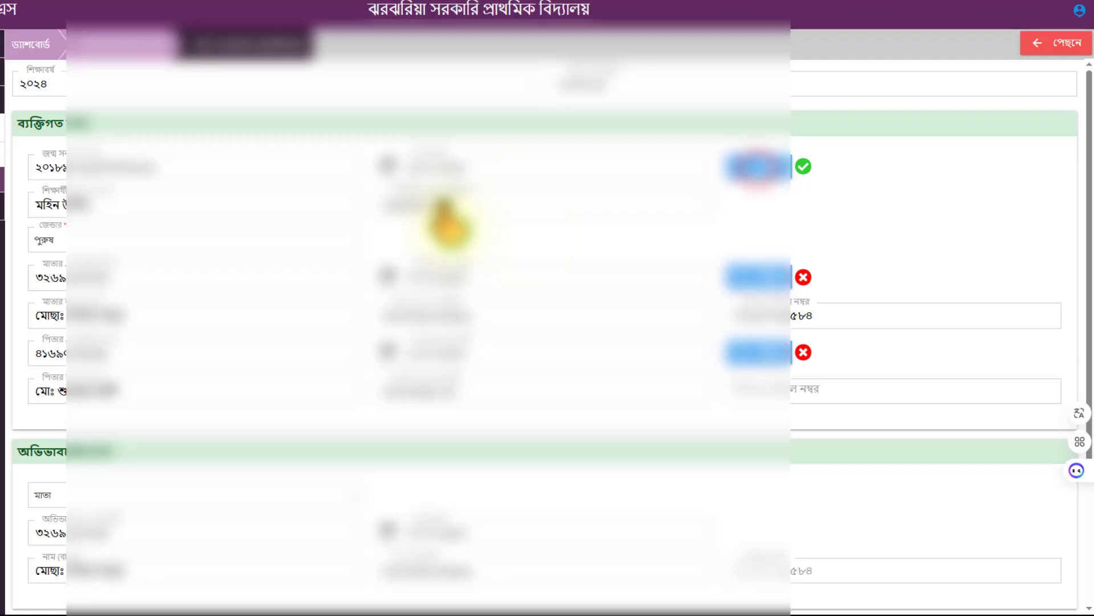
{"action": "left_click", "coordinate": [775, 280]}
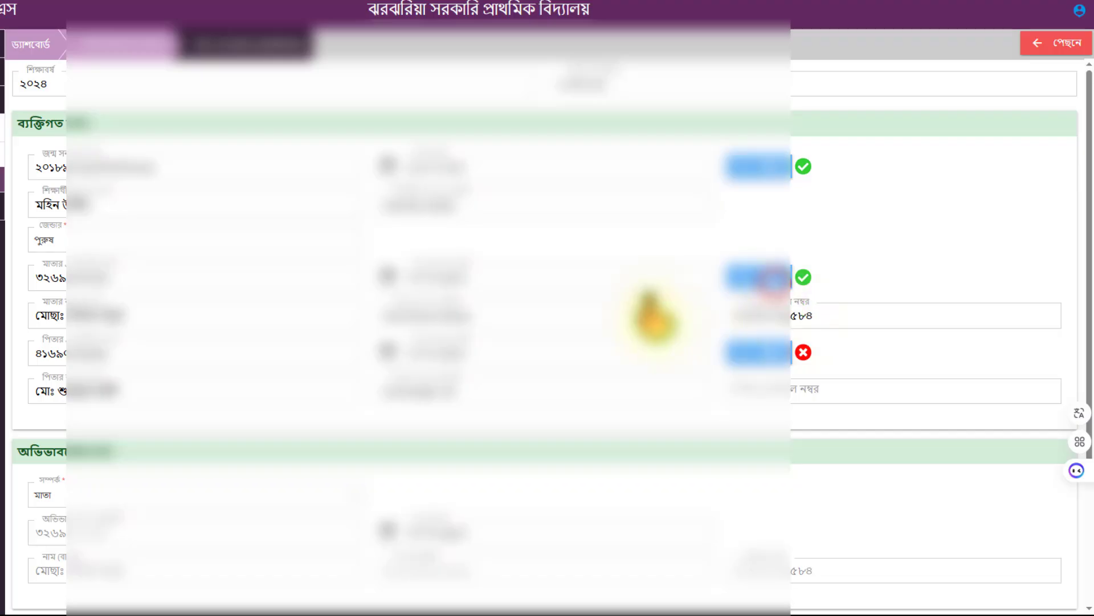
{"action": "left_click", "coordinate": [761, 353]}
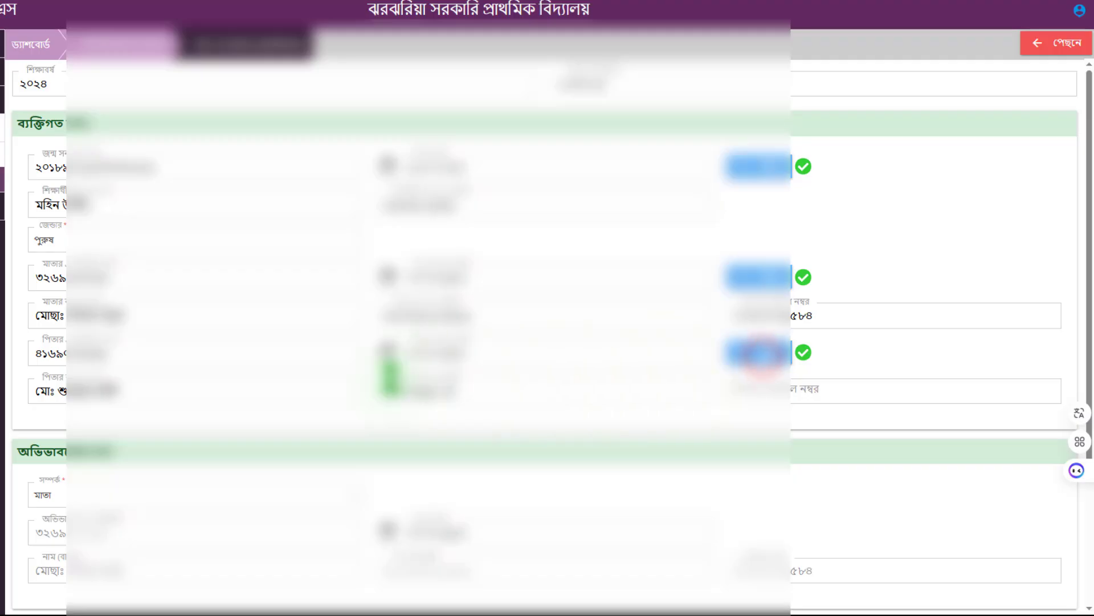
{"action": "scroll", "coordinate": [564, 450], "scroll_direction": "down", "scroll_amount": 3}
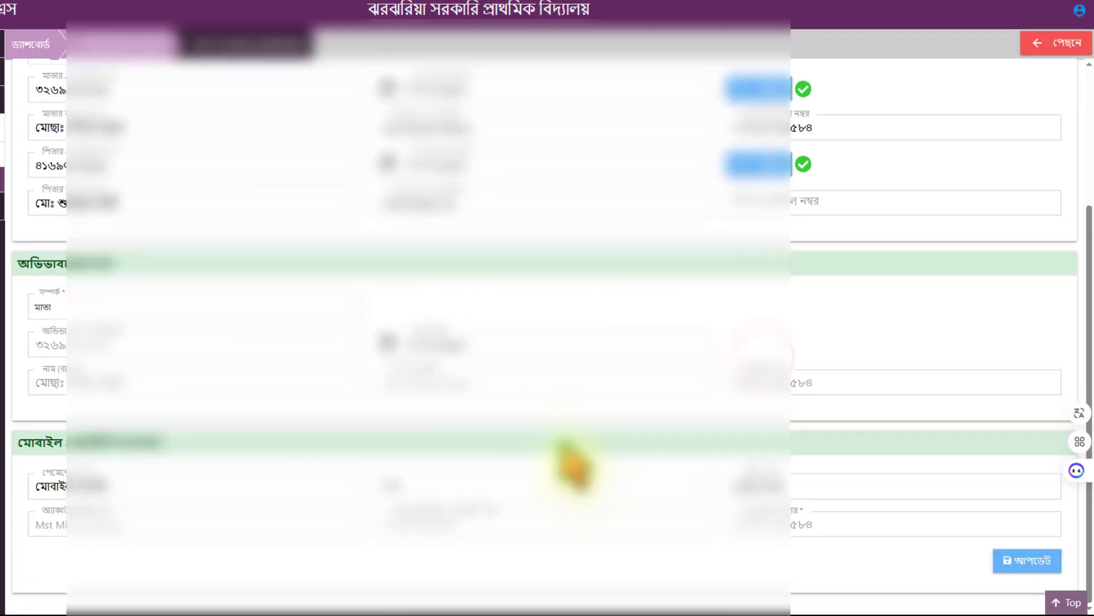
{"action": "left_click", "coordinate": [1025, 557]}
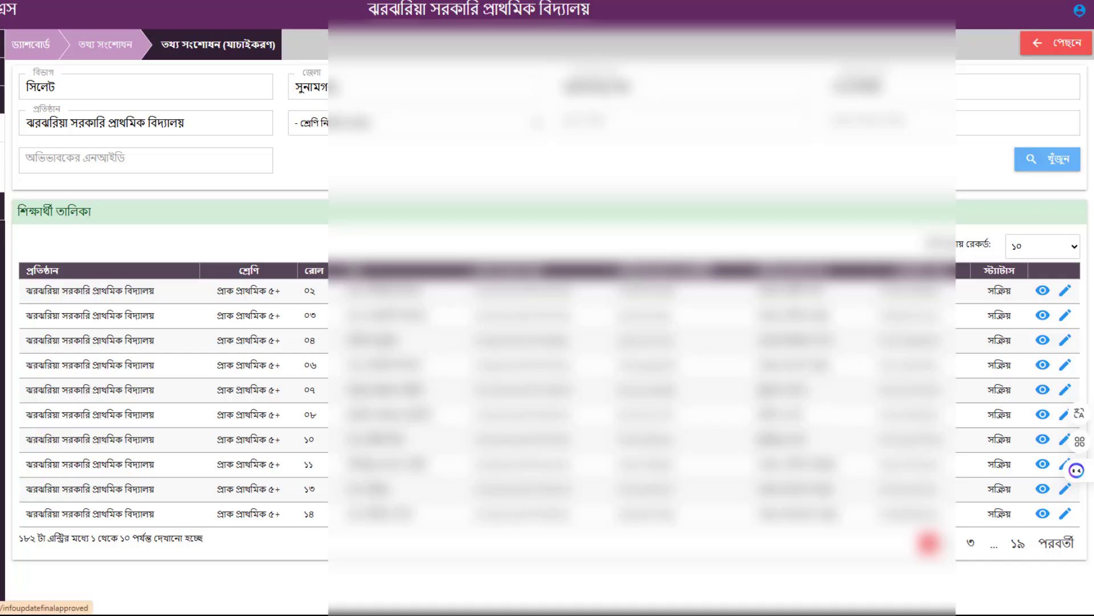
Open the approved corrections page (তথ্য সংশোধন: অনুমোদিত) and examine the ইউইও/টিইও অনুমোদিত list.
{"action": "left_click", "coordinate": [2, 154]}
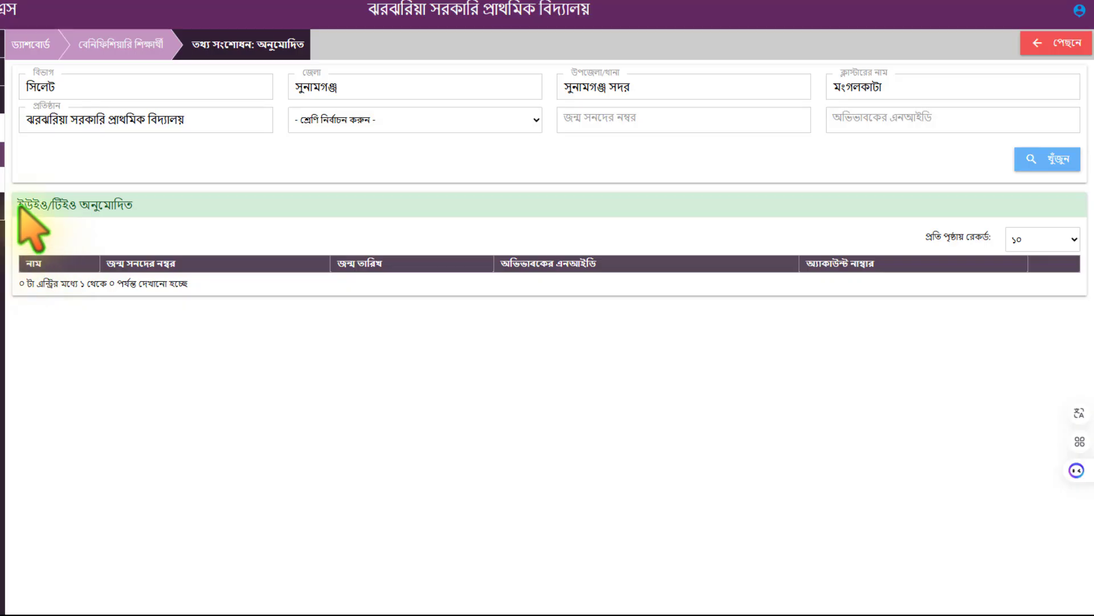
{"action": "mouse_move", "coordinate": [18, 204]}
{"action": "left_mouse_down"}
{"action": "mouse_move", "coordinate": [170, 211]}
{"action": "mouse_move", "coordinate": [13, 208]}
{"action": "left_mouse_up"}
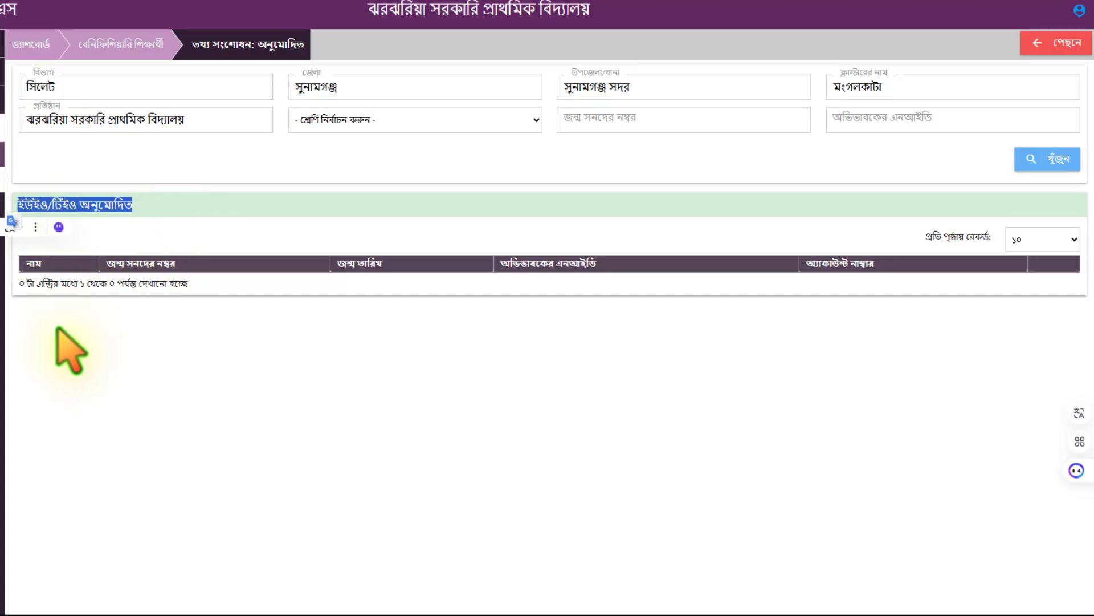
{"action": "left_click", "coordinate": [320, 381]}
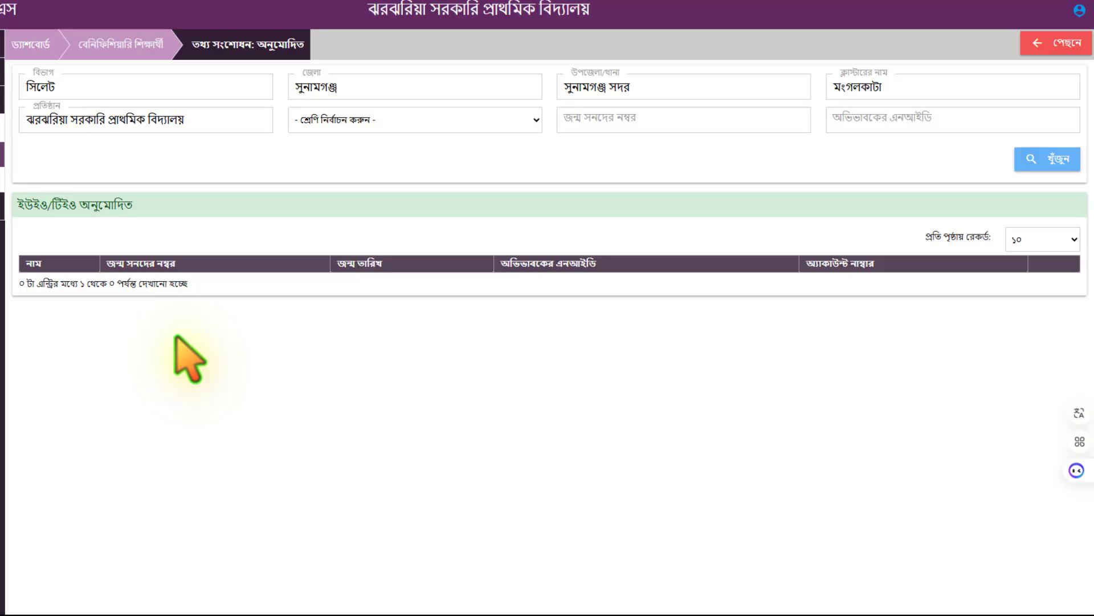
Log out of the portal account.
{"action": "left_click", "coordinate": [1080, 9]}
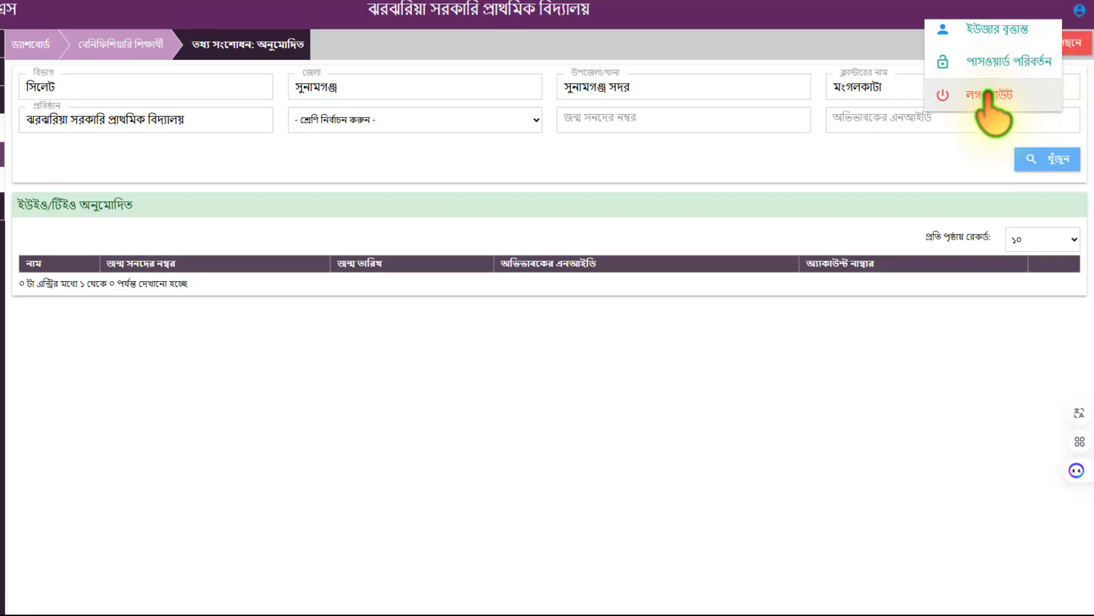